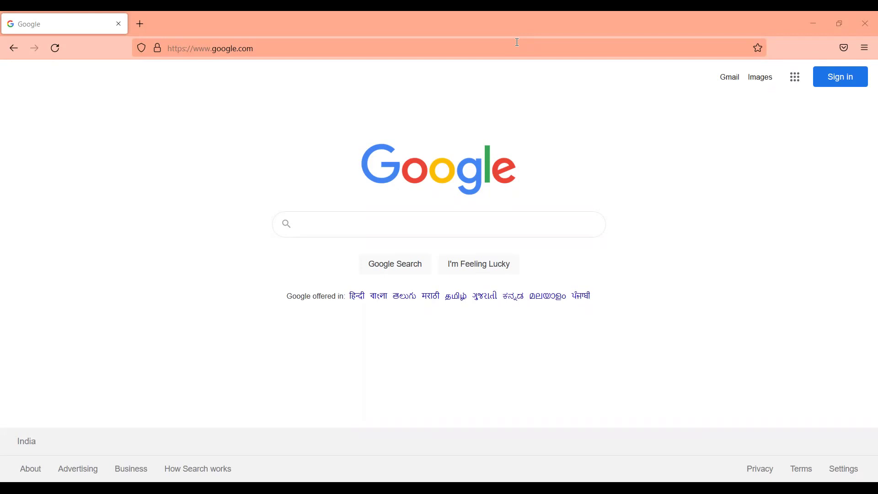
# - Go to the ZyNerd website and open the seat matrix for All India Counseling - PG Medical
pyautogui.click(556, 50)
pyautogui.write('zyner')
pyautogui.press('Return')
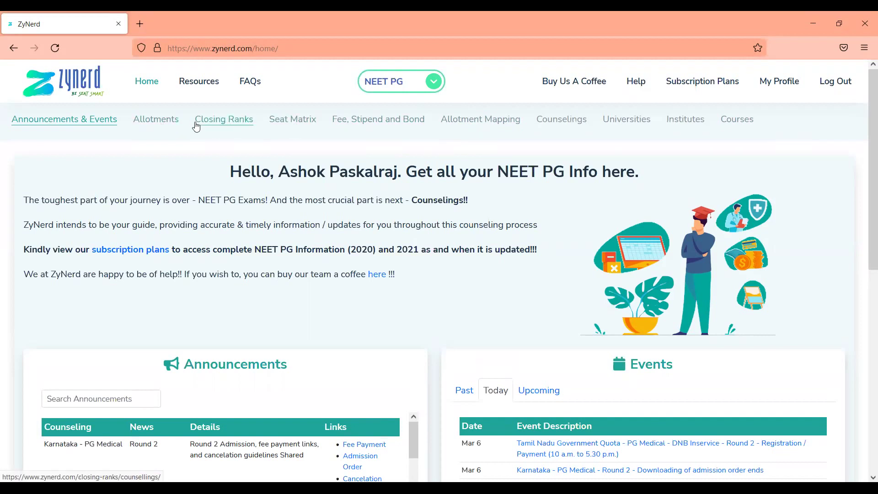
pyautogui.click(301, 127)
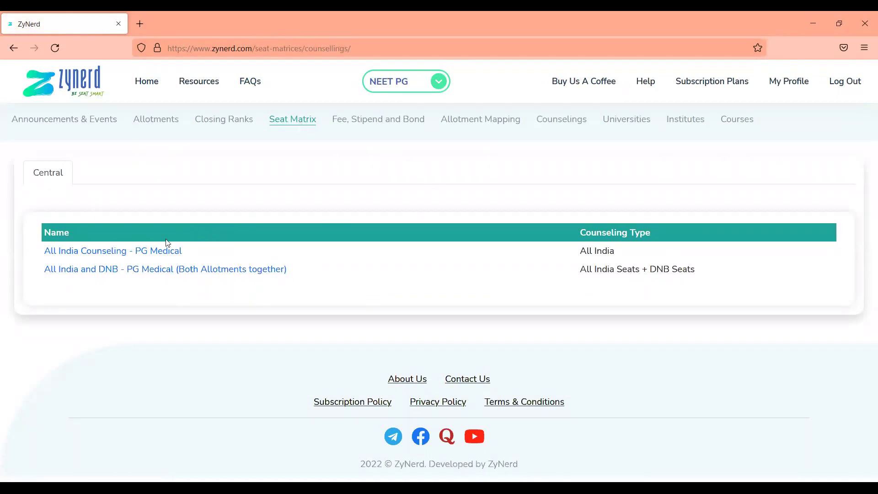
pyautogui.click(157, 251)
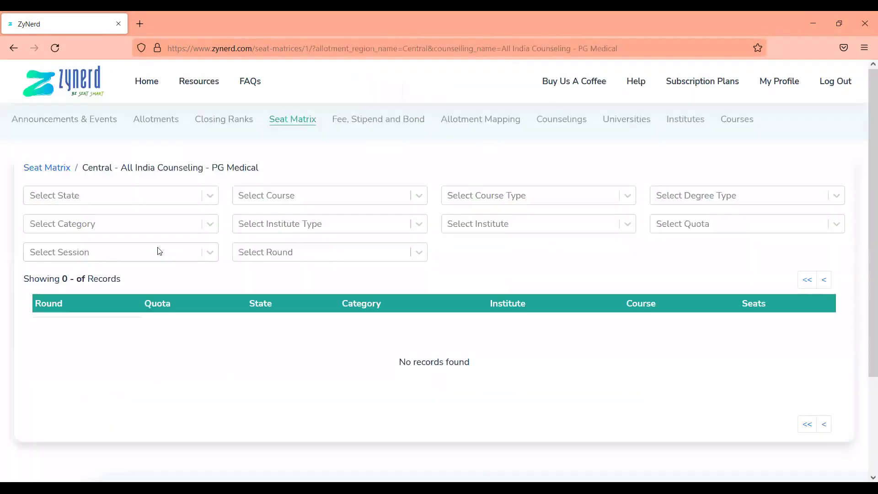
# - Filter the seat matrix to Round 3
pyautogui.click(355, 260)
pyautogui.click(444, 268)
pyautogui.click(378, 257)
pyautogui.click(319, 325)
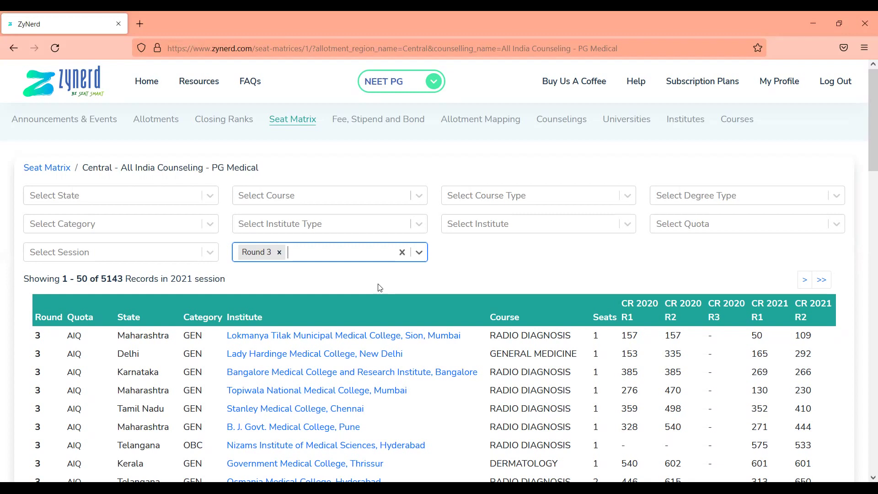
# - Filter the seats by the quotas AIQ, DNB Post MBBS and NBE Diploma
pyautogui.click(701, 227)
pyautogui.write('aiq')
pyautogui.press('Return')
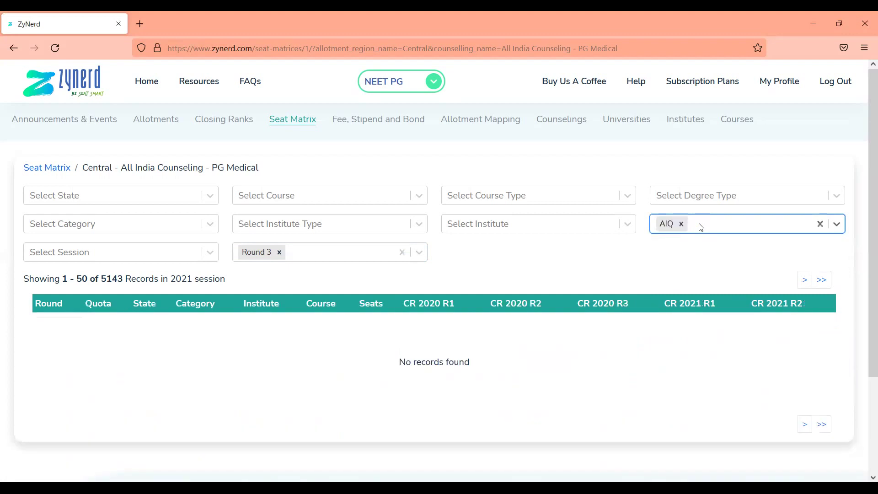
pyautogui.write('d')
pyautogui.press('Return')
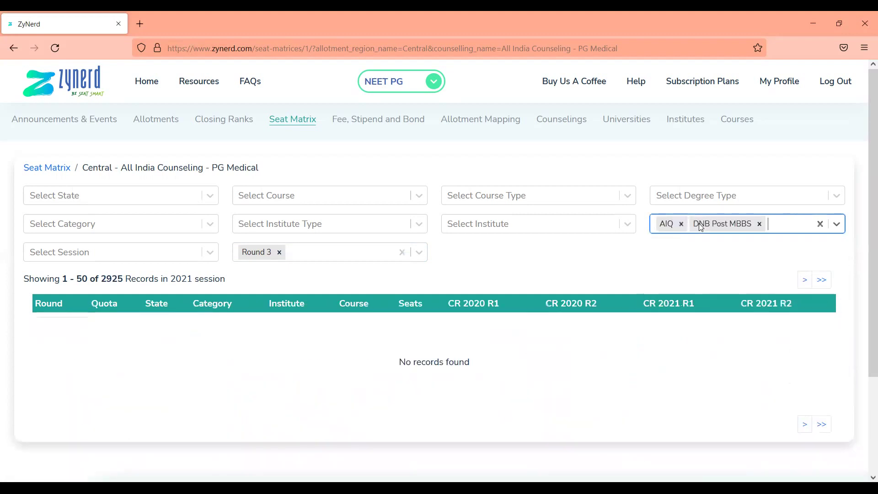
pyautogui.write('nb')
pyautogui.press('Return')
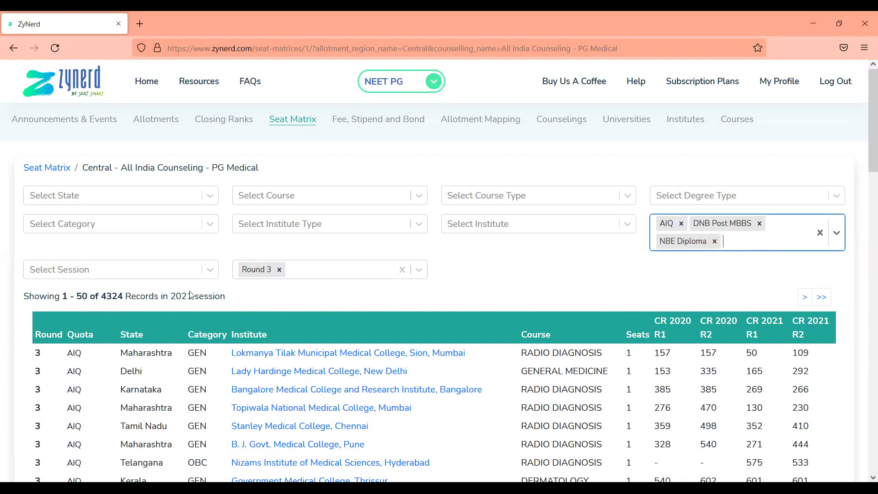
# - Filter the seats by the categories GEN, GEN-PH, SC, SC-PH, ST and ST-PH
pyautogui.click(167, 229)
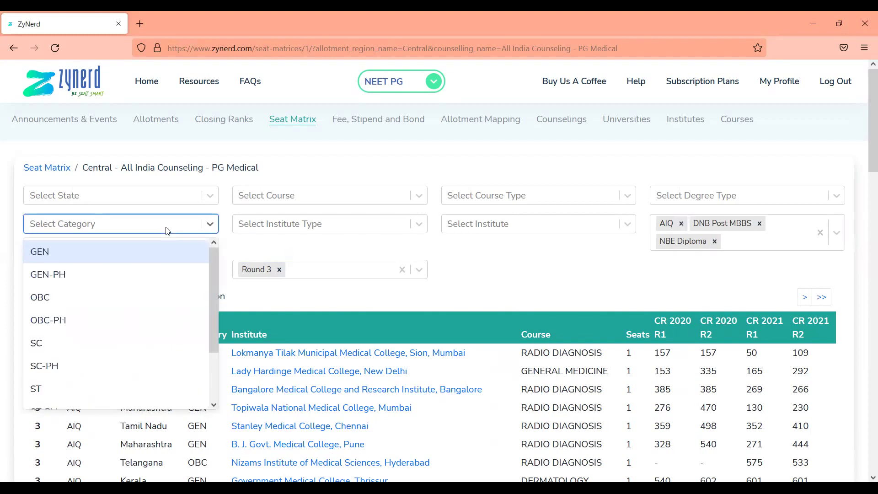
pyautogui.press('Return')
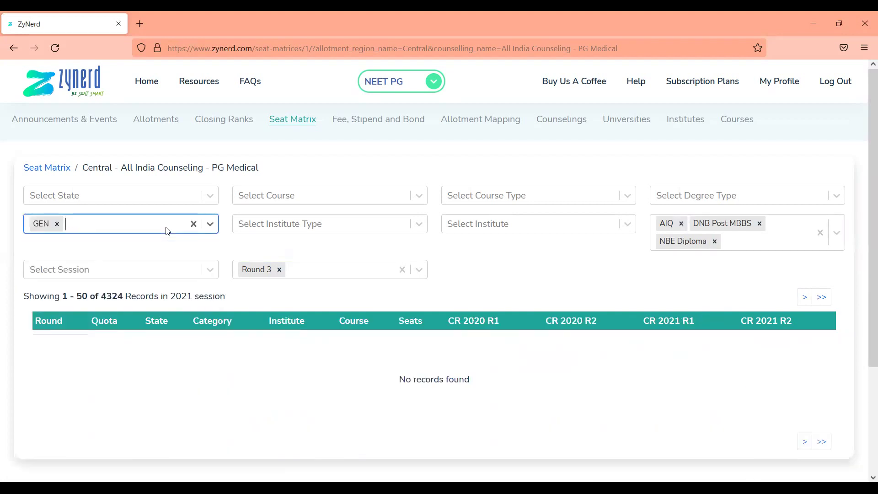
pyautogui.write('gen')
pyautogui.press('Return')
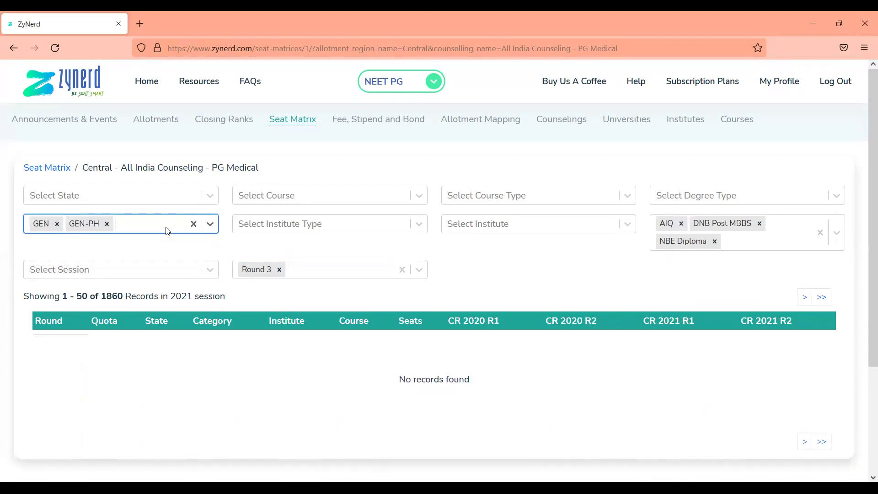
pyautogui.write('sc')
pyautogui.press('Return')
pyautogui.write('sc')
pyautogui.press('Return')
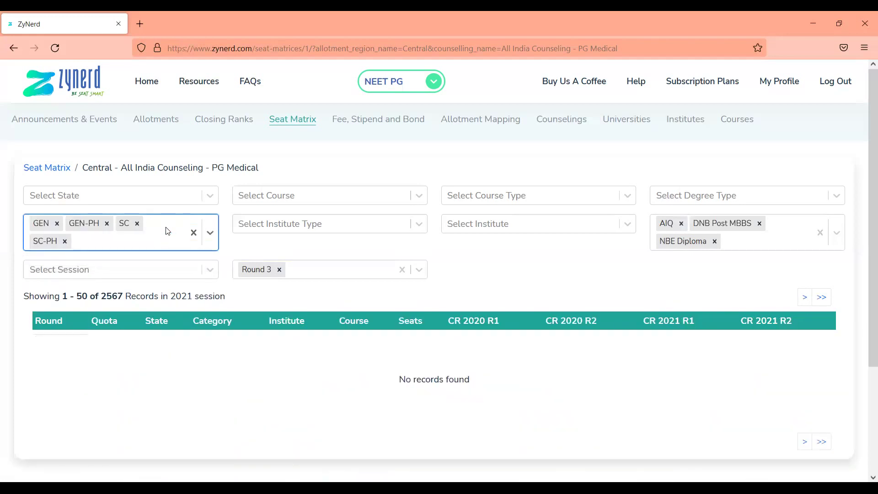
pyautogui.write('st')
pyautogui.press('Return')
pyautogui.write('st')
pyautogui.press('Return')
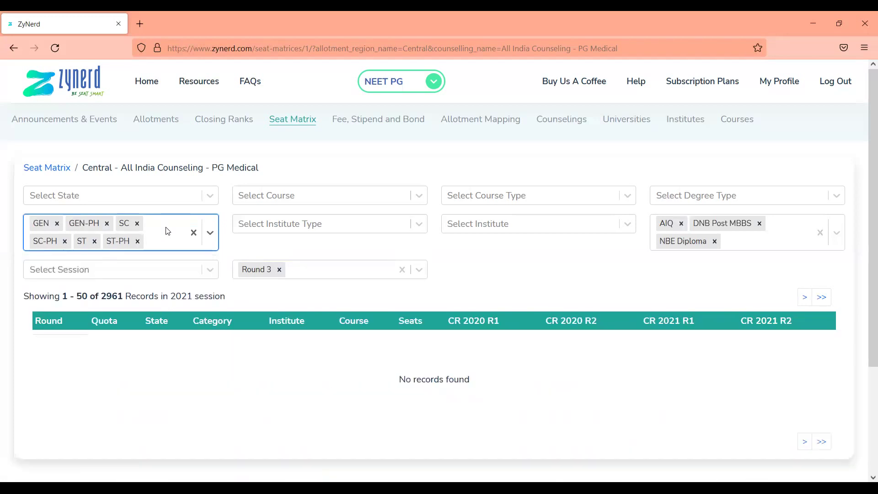
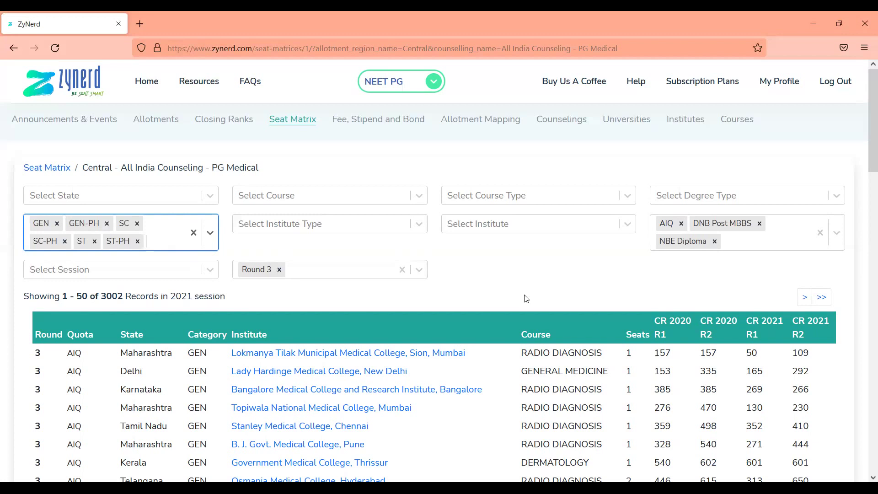
pyautogui.press('Down')
pyautogui.press('Escape')
pyautogui.click(551, 295)
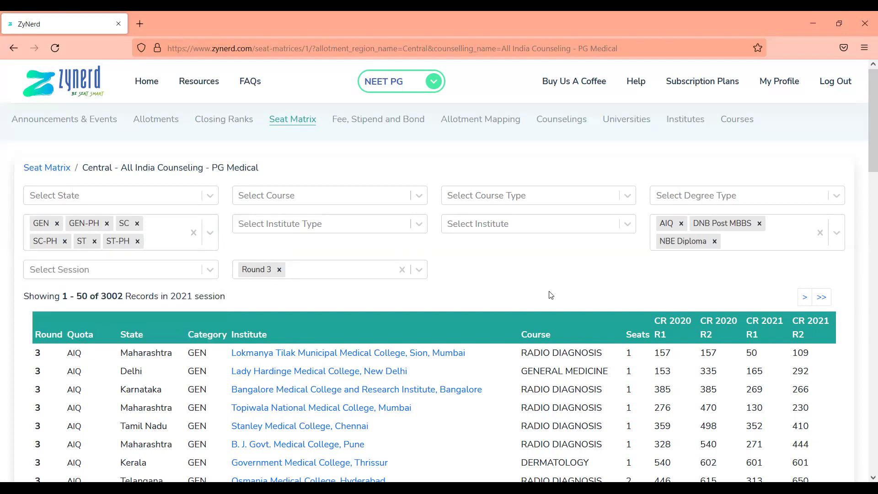
# - Remove ST-PH, ST, SC-PH, SC and GEN-PH from the category filter
pyautogui.moveTo(866, 176)
pyautogui.mouseDown()
pyautogui.moveTo(865, 244)
pyautogui.moveTo(866, 176)
pyautogui.mouseUp()
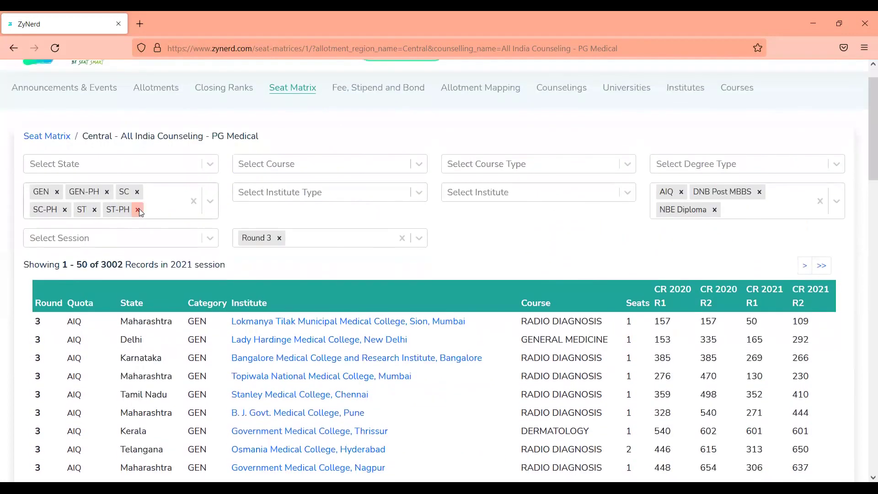
pyautogui.click(137, 209)
pyautogui.click(94, 210)
pyautogui.click(64, 210)
pyautogui.click(138, 192)
pyautogui.click(107, 192)
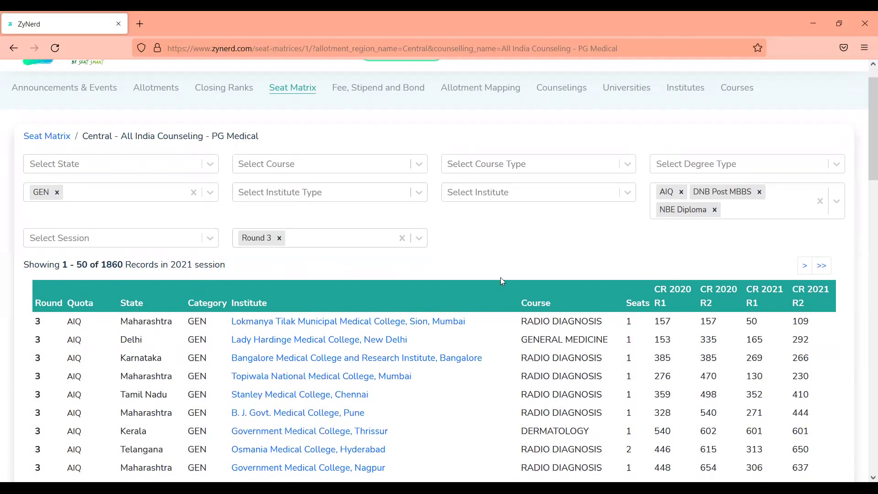
# - Filter the seats by the course MS General Surgery
pyautogui.click(326, 168)
pyautogui.write('gene')
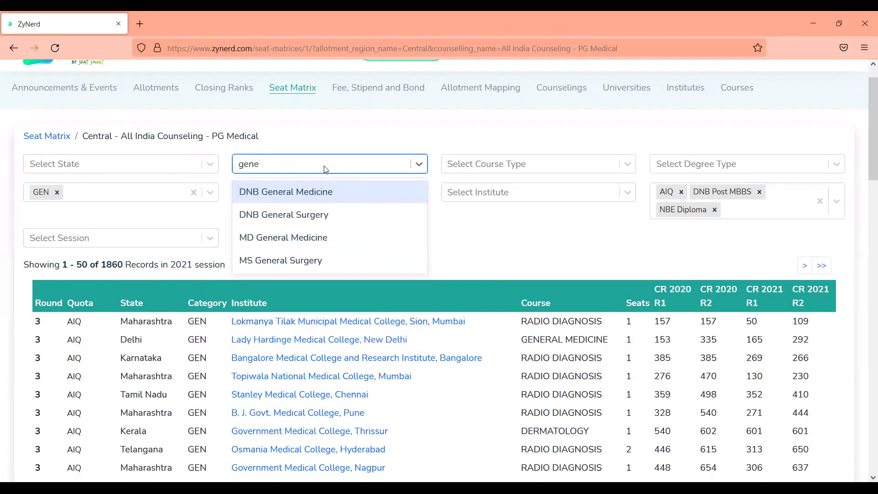
pyautogui.press('Down')
pyautogui.press('Down')
pyautogui.press('Down')
pyautogui.press('Return')
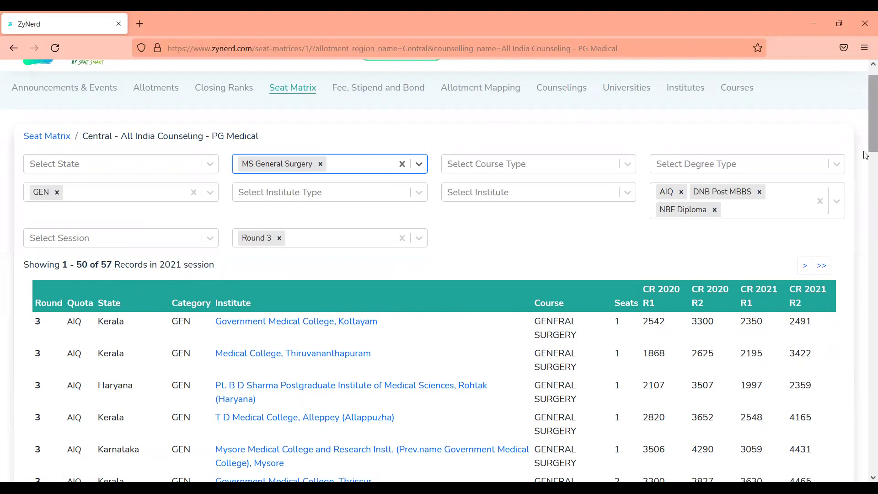
# - Filter the General Surgery seats by the state Tamil Nadu
pyautogui.moveTo(866, 138)
pyautogui.mouseDown()
pyautogui.moveTo(865, 215)
pyautogui.moveTo(865, 133)
pyautogui.mouseUp()
pyautogui.scroll(1, 560, 181)
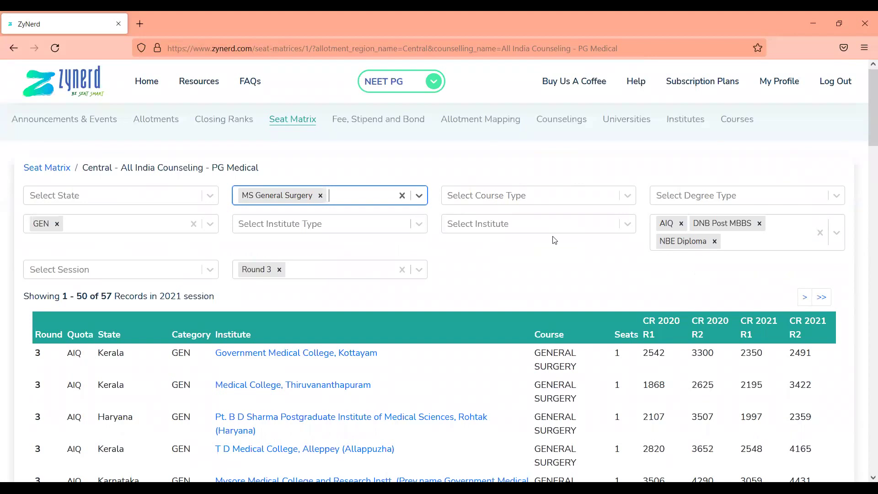
pyautogui.click(539, 227)
pyautogui.click(539, 227)
pyautogui.click(113, 197)
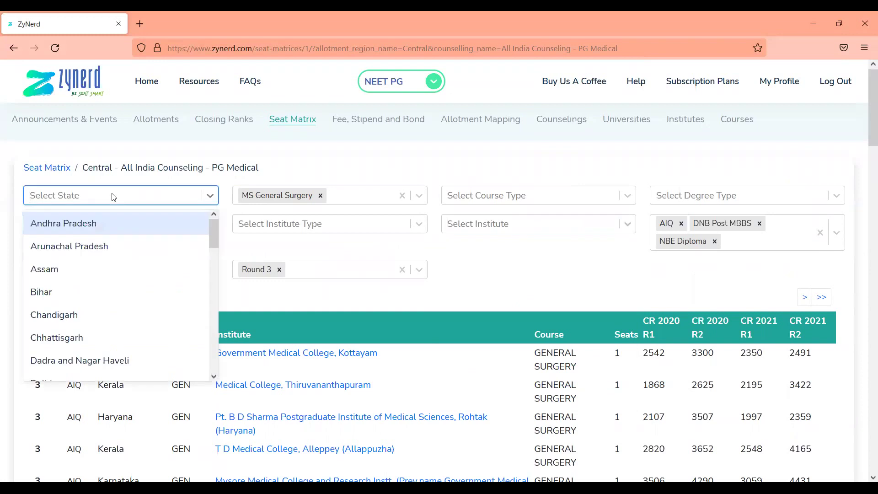
pyautogui.write('tam')
pyautogui.press('Return')
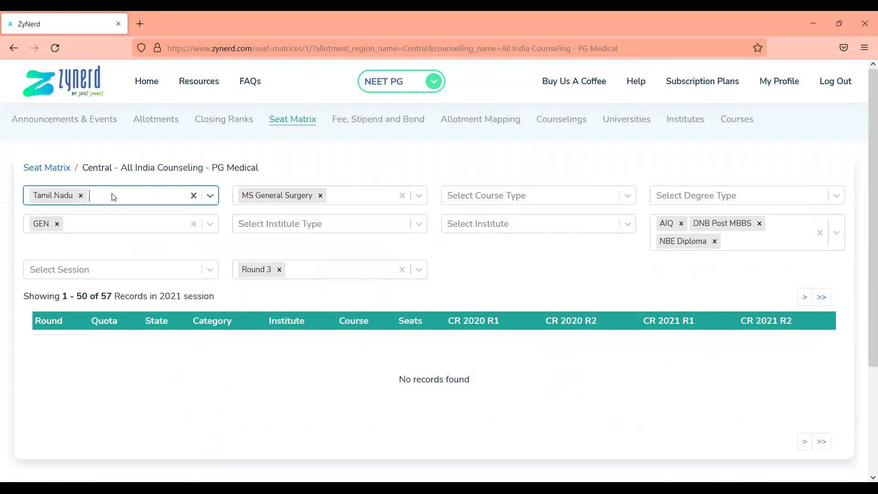
# - Replace the state filter with Maharashtra and look through the listed seats and closing ranks
pyautogui.click(81, 196)
pyautogui.write('maha')
pyautogui.press('Return')
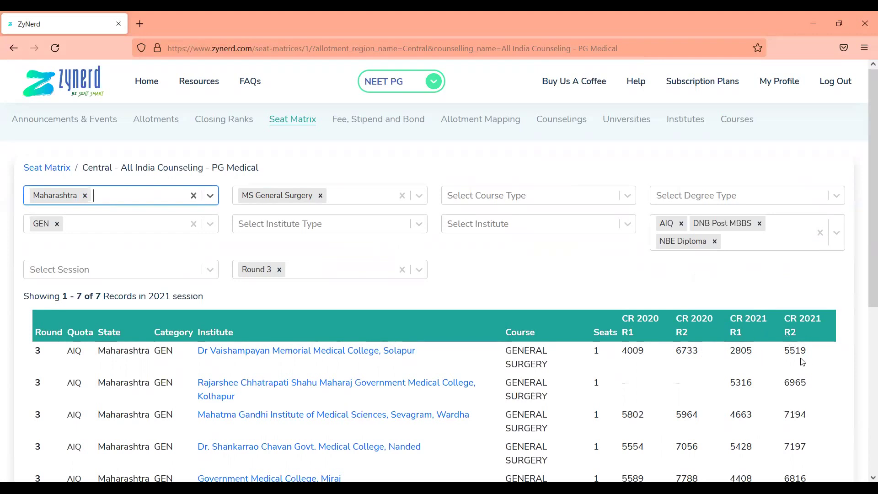
pyautogui.scroll(-3, 865, 294)
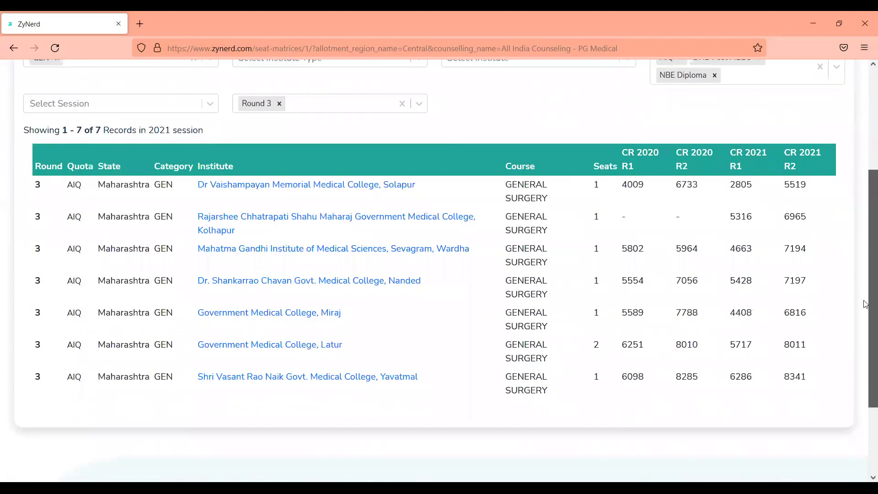
pyautogui.scroll(3, 865, 304)
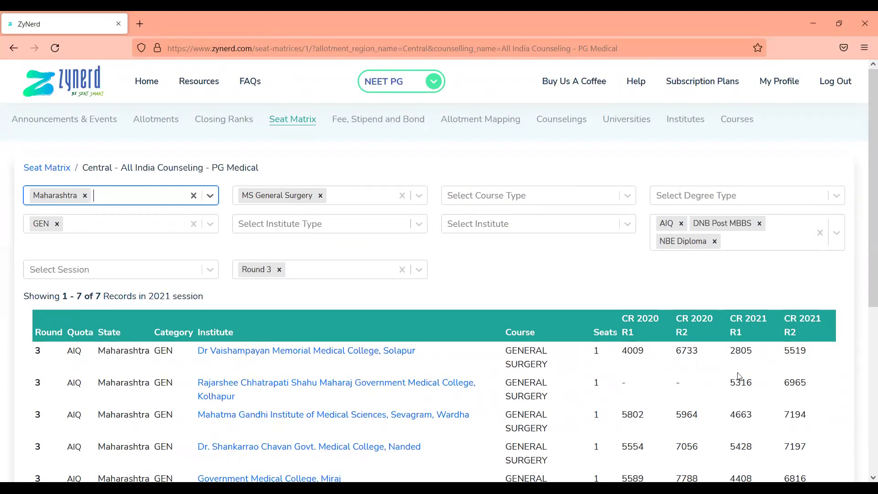
# - Replace the GEN category filter with GEN-PH
pyautogui.click(112, 228)
pyautogui.press('BackSpace')
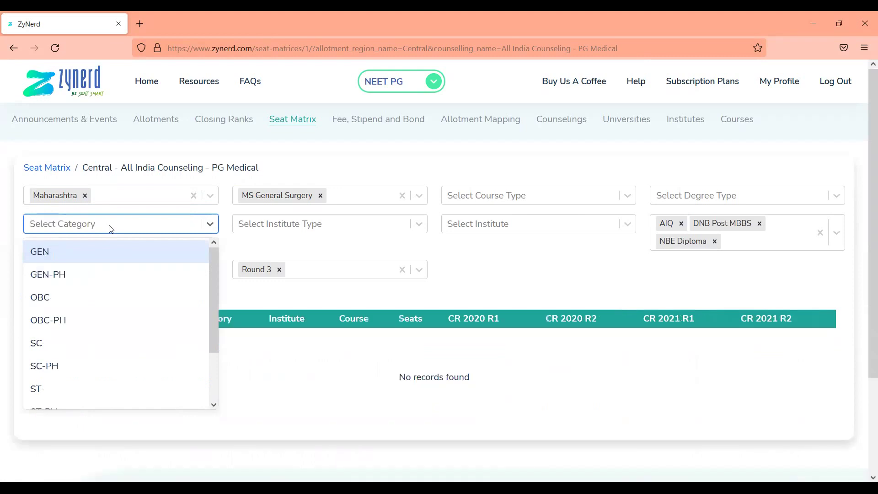
pyautogui.write('gen')
pyautogui.press('Down')
pyautogui.press('Return')
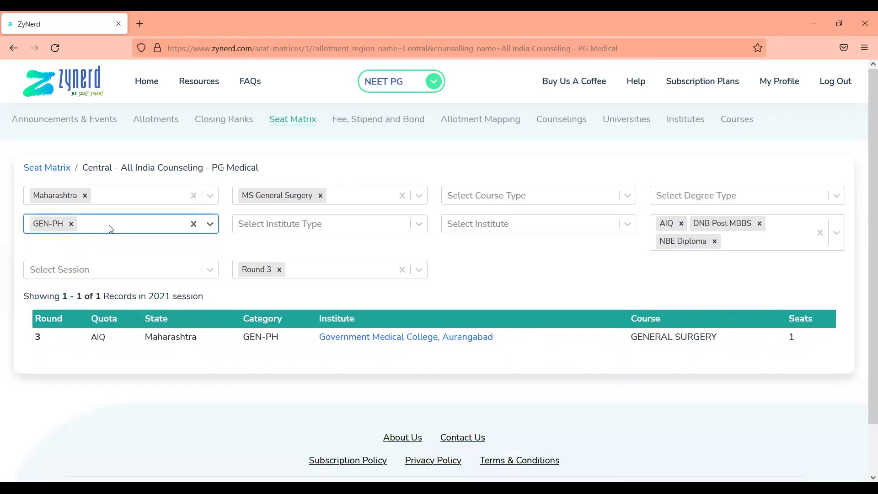
# - Add the categories SC-PH, SC, ST-PH and ST to the category filter
pyautogui.write('sc')
pyautogui.press('Down')
pyautogui.press('Return')
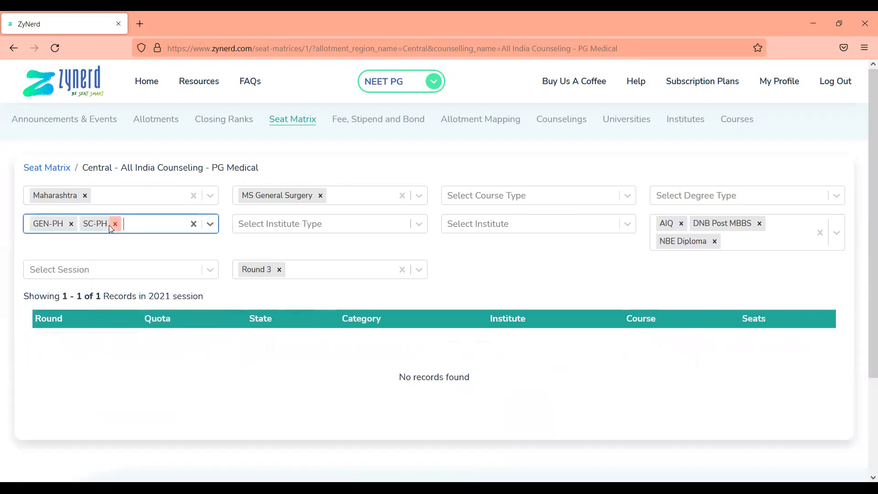
pyautogui.write('sc')
pyautogui.press('Return')
pyautogui.write('st')
pyautogui.press('Down')
pyautogui.press('Return')
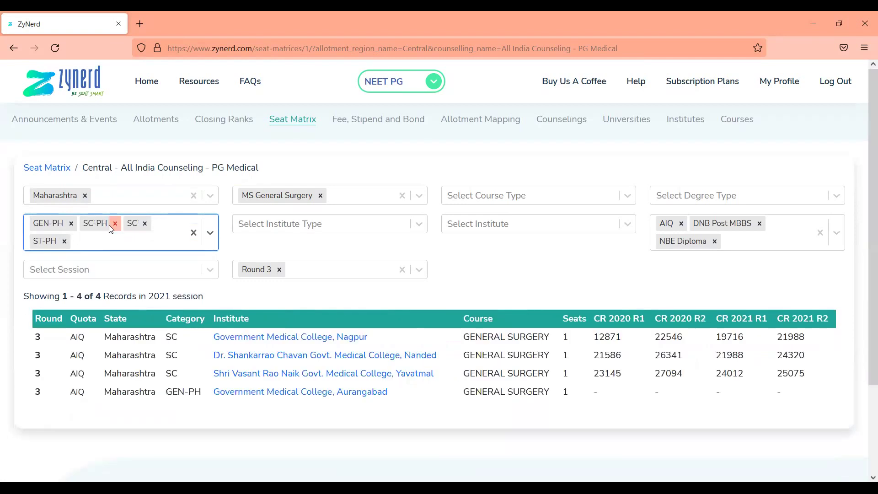
pyautogui.write('st')
pyautogui.press('Return')
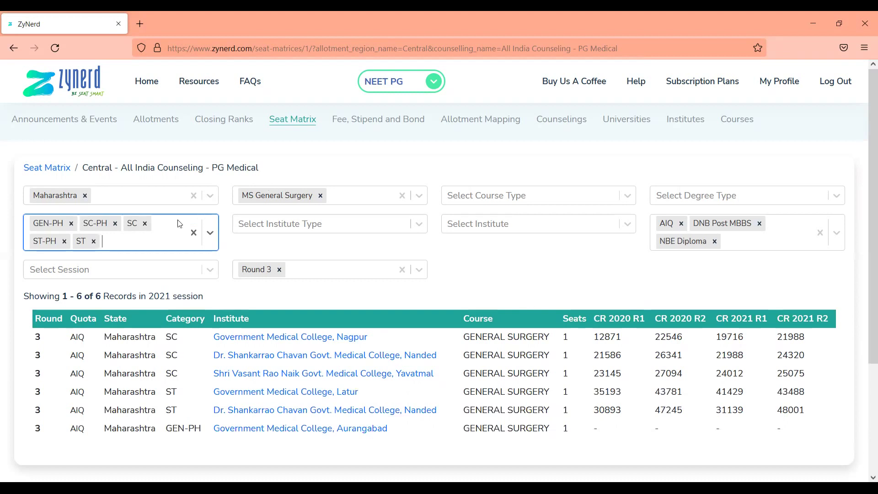
# - Clear all category filters along with the Maharashtra state and MS General Surgery course filters
pyautogui.click(145, 224)
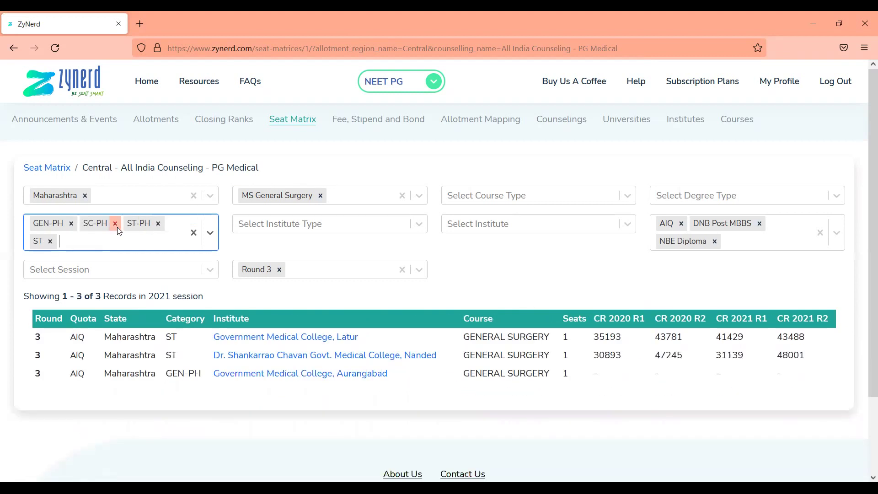
pyautogui.click(115, 224)
pyautogui.click(143, 224)
pyautogui.click(114, 224)
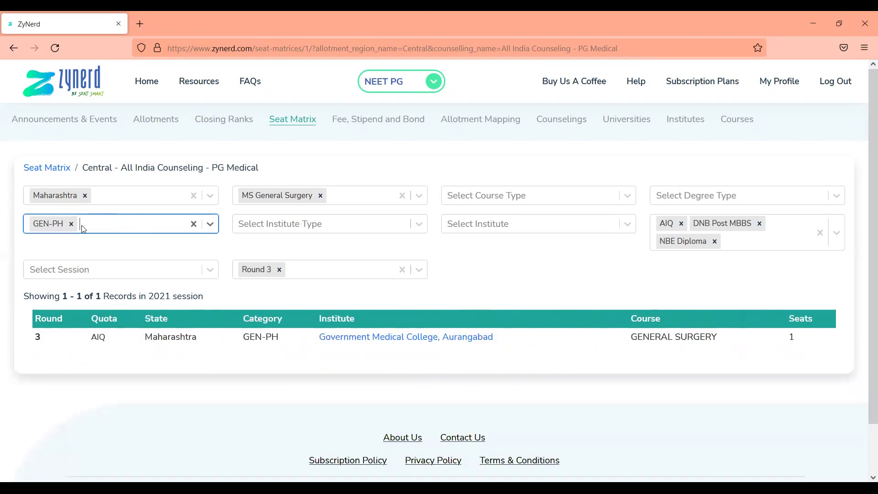
pyautogui.click(72, 224)
pyautogui.click(85, 196)
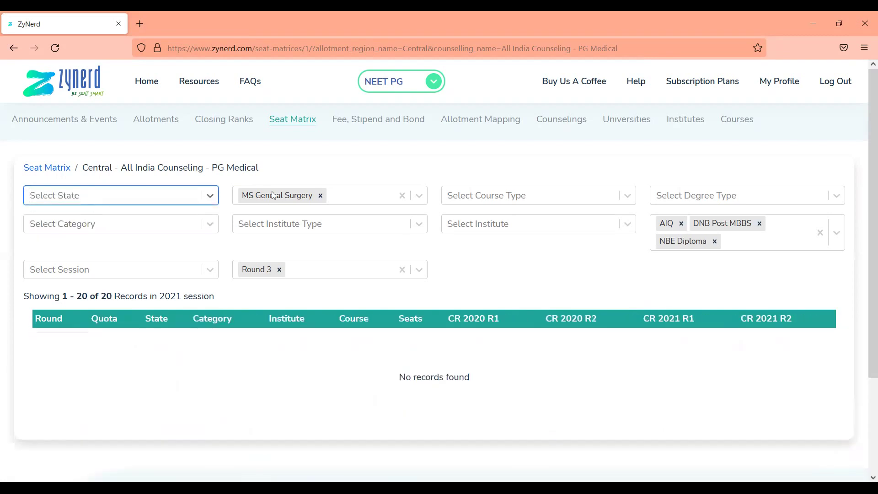
pyautogui.click(320, 195)
# - Filter the seat matrix by the state Assam and the course MS General Surgery
pyautogui.click(176, 201)
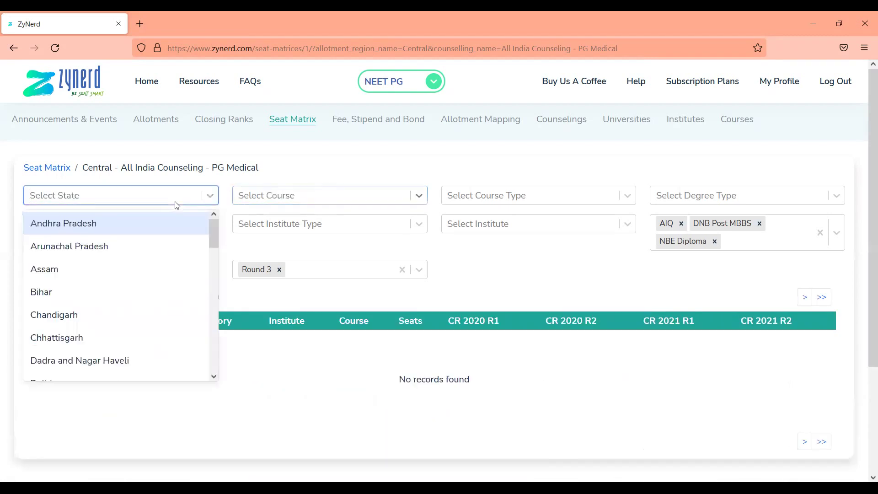
pyautogui.write('assam')
pyautogui.press('Return')
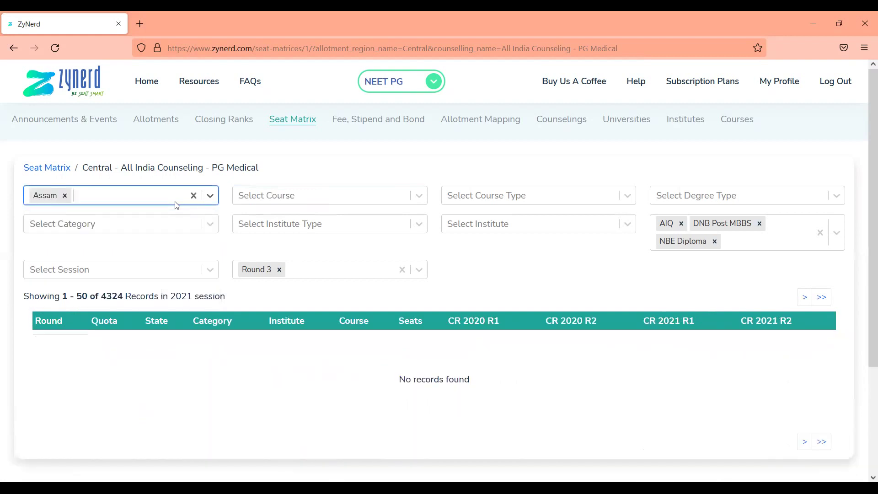
pyautogui.click(300, 201)
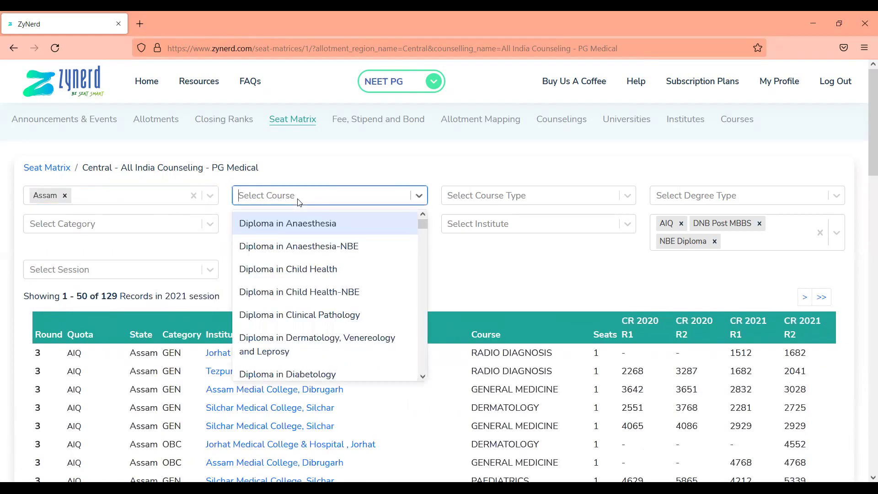
pyautogui.write('genera')
pyautogui.press('Down')
pyautogui.press('Down')
pyautogui.press('Down')
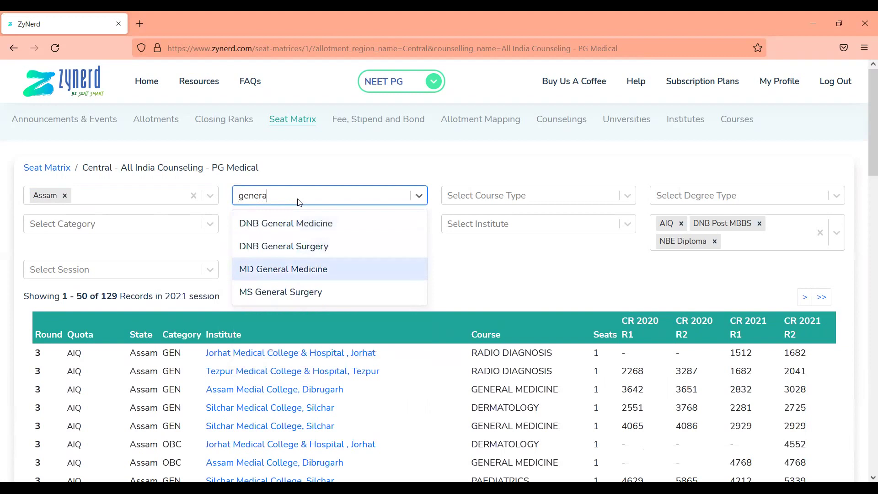
pyautogui.press('Return')
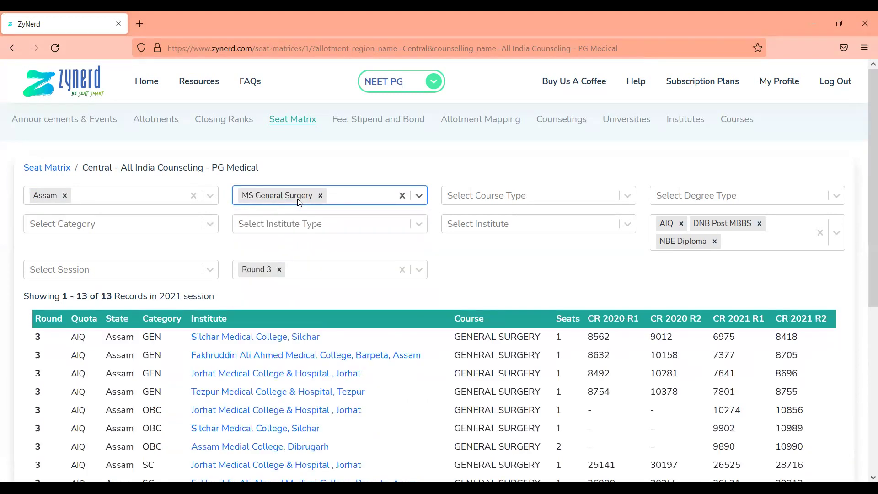
# - Restrict the Assam MS General Surgery seats to the GEN category and review the closing ranks
pyautogui.click(173, 230)
pyautogui.write('gen')
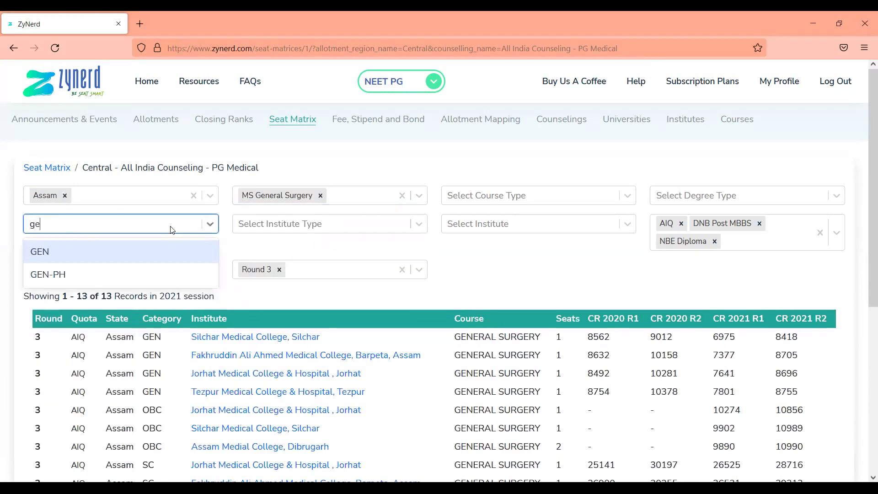
pyautogui.press('Return')
pyautogui.click(630, 279)
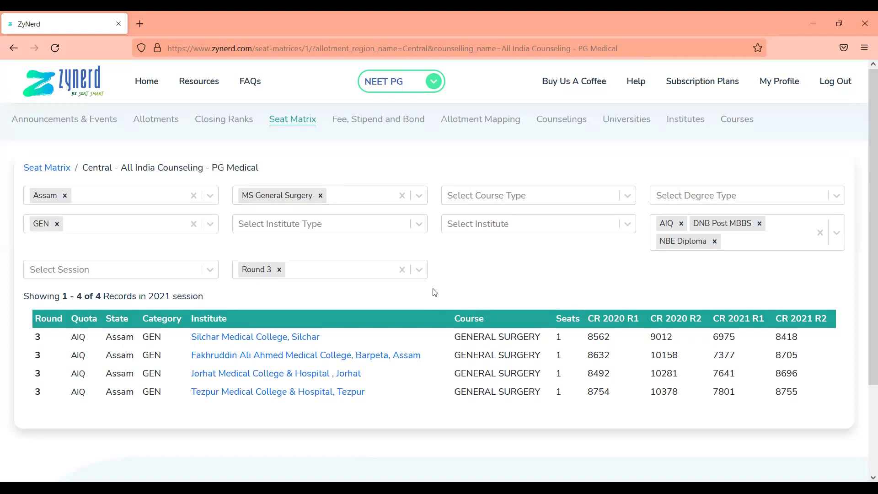
# - Clear all category, state, course, round and quota filters from the seat matrix
pyautogui.click(145, 232)
pyautogui.press('BackSpace')
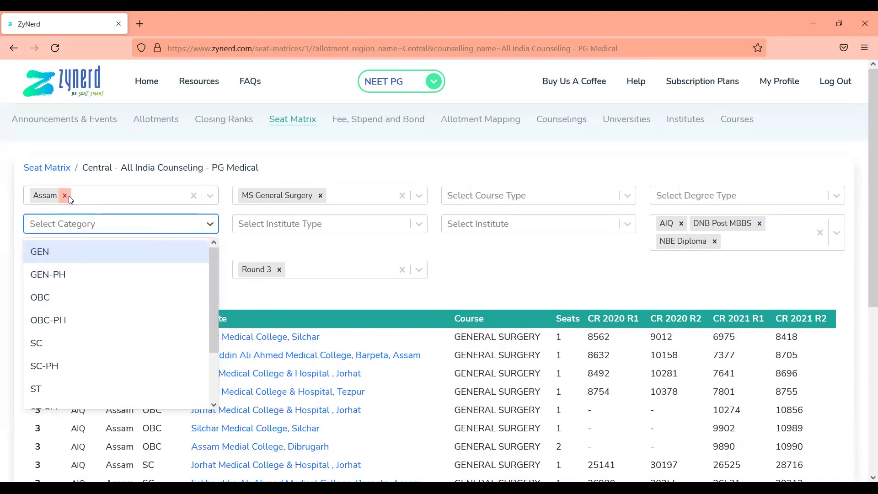
pyautogui.click(65, 195)
pyautogui.click(321, 195)
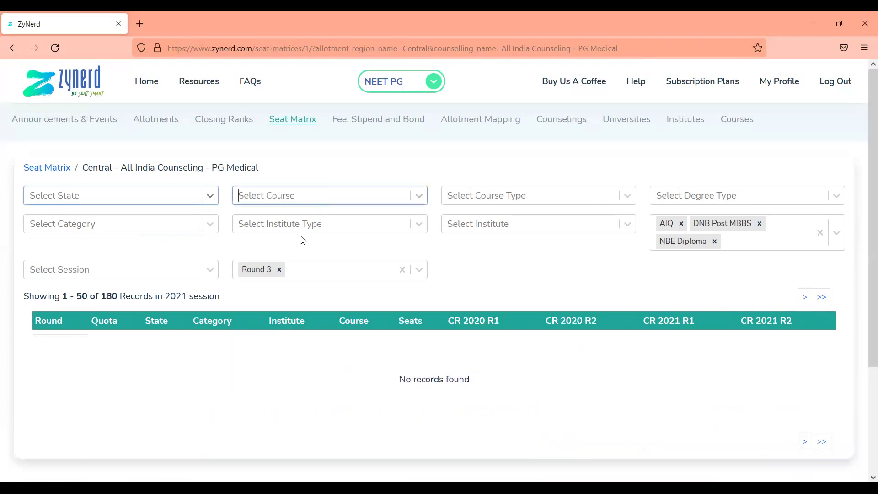
pyautogui.click(280, 270)
pyautogui.click(714, 241)
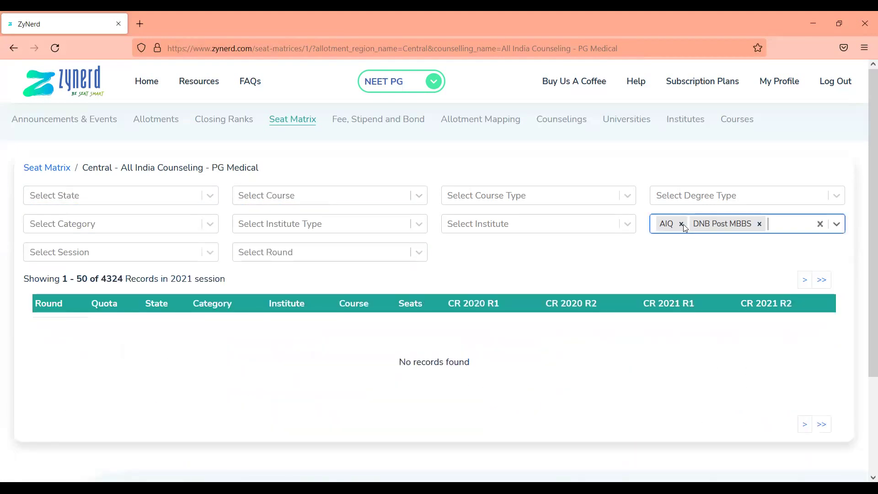
pyautogui.click(681, 223)
pyautogui.click(725, 223)
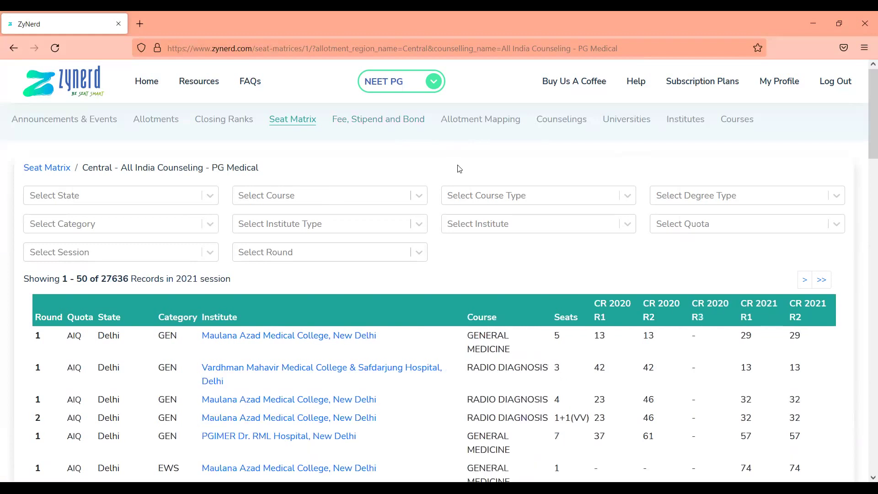
# - Go to the Fee, Stipend and Bond section and look at its institute type and course filter options
pyautogui.click(387, 121)
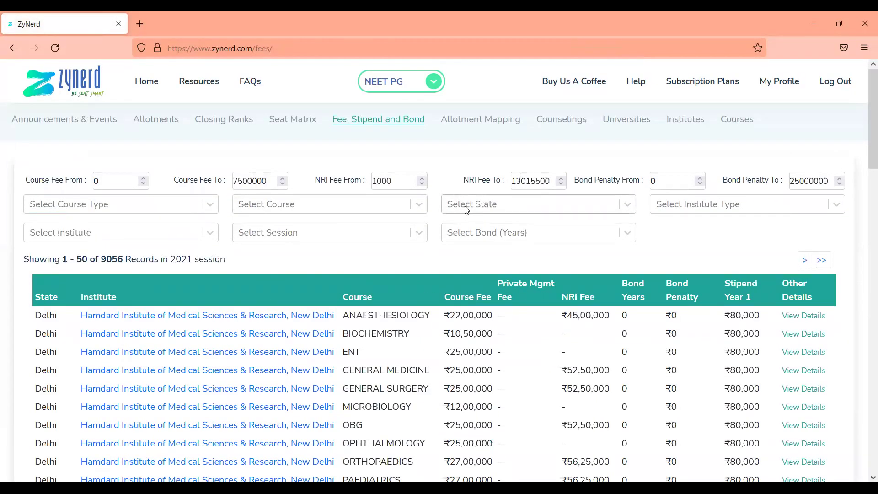
pyautogui.click(710, 209)
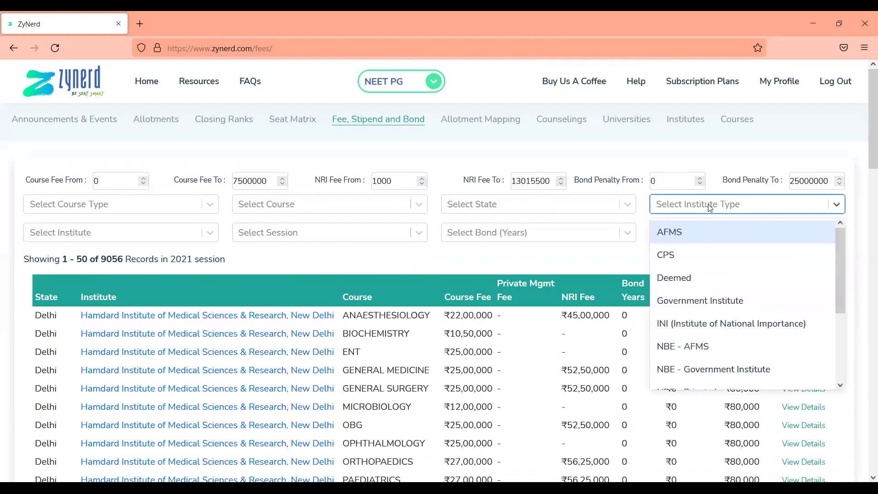
pyautogui.click(609, 259)
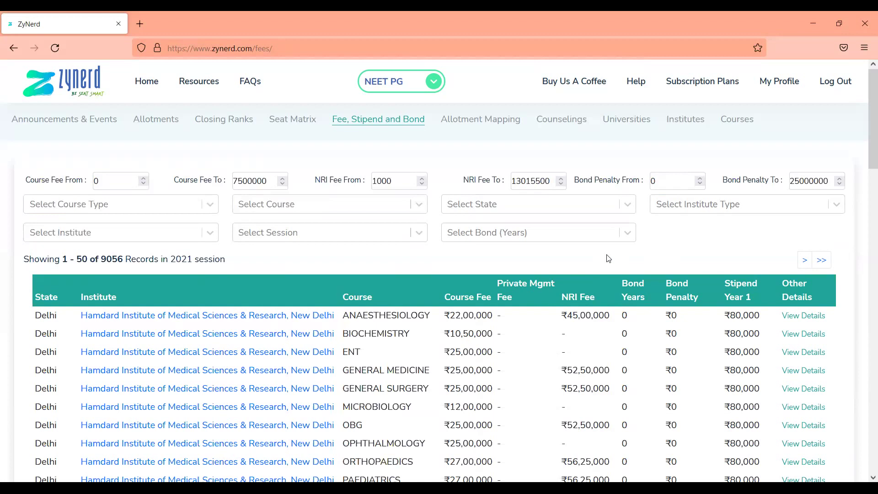
pyautogui.click(698, 210)
pyautogui.click(698, 210)
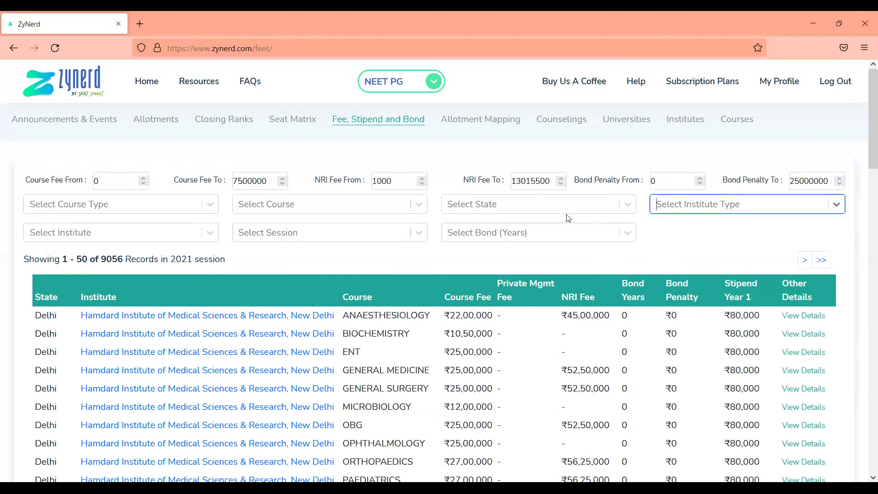
pyautogui.click(311, 209)
pyautogui.click(312, 209)
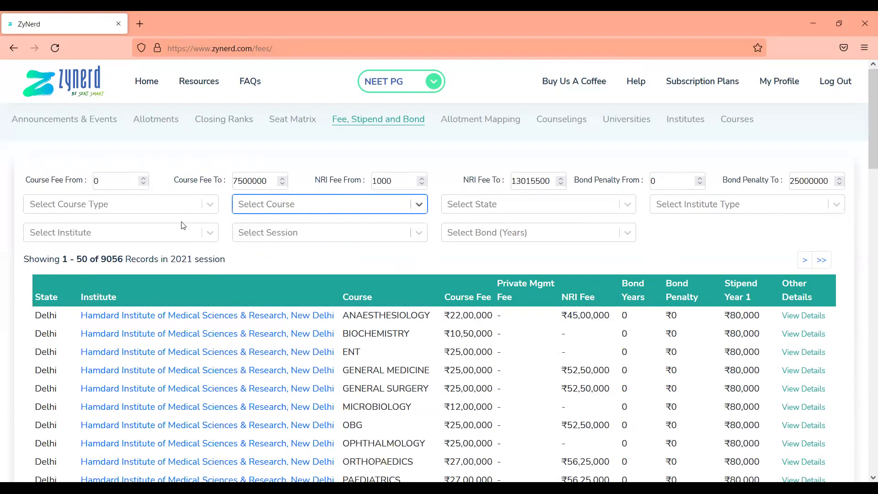
# - Filter the fee records by the institute Sri Ramachandra Medical College & Research Institute, Chennai
pyautogui.click(169, 236)
pyautogui.write('sri')
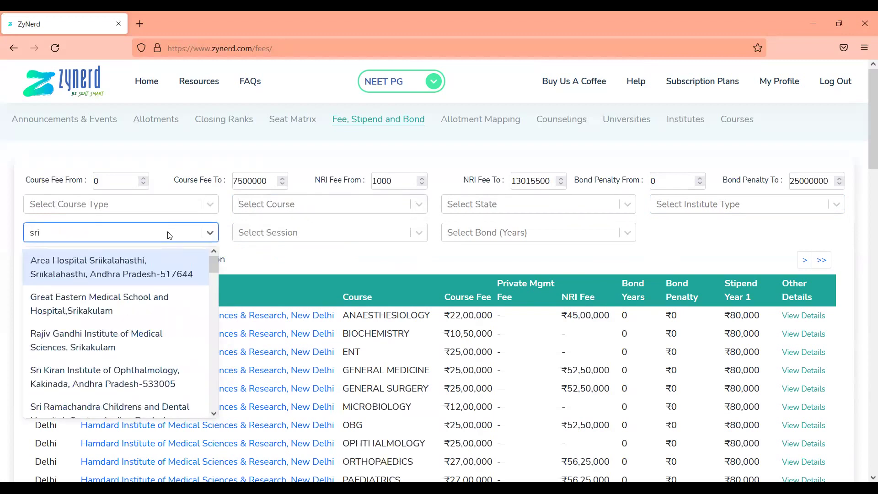
pyautogui.write(' ram')
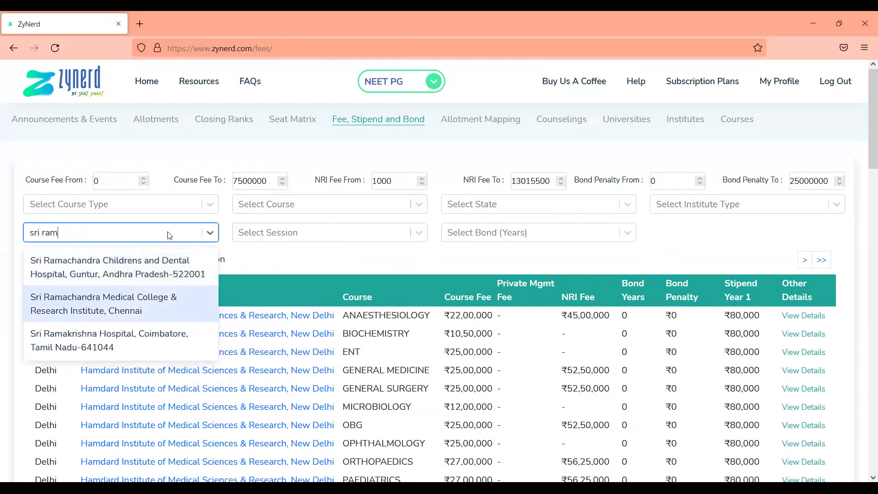
pyautogui.press('Return')
# - Narrow the institute's fee records to the course MS General Surgery
pyautogui.click(278, 204)
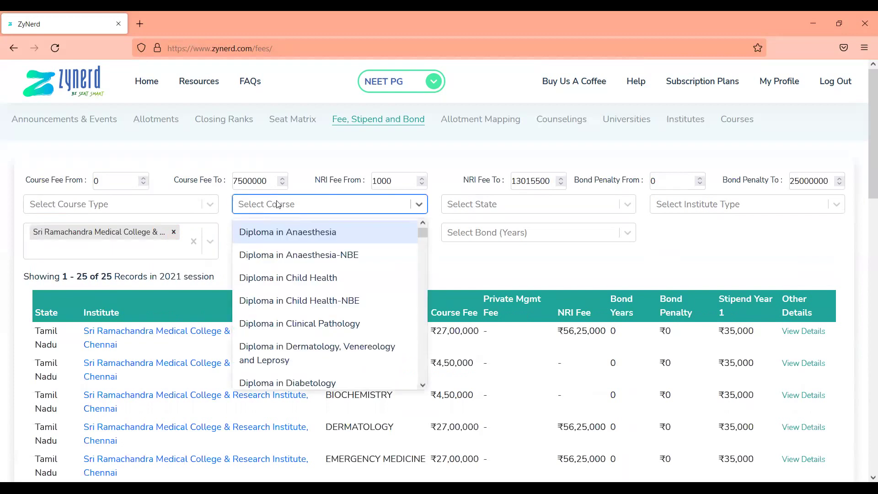
pyautogui.write('gener')
pyautogui.press('Down')
pyautogui.press('Down')
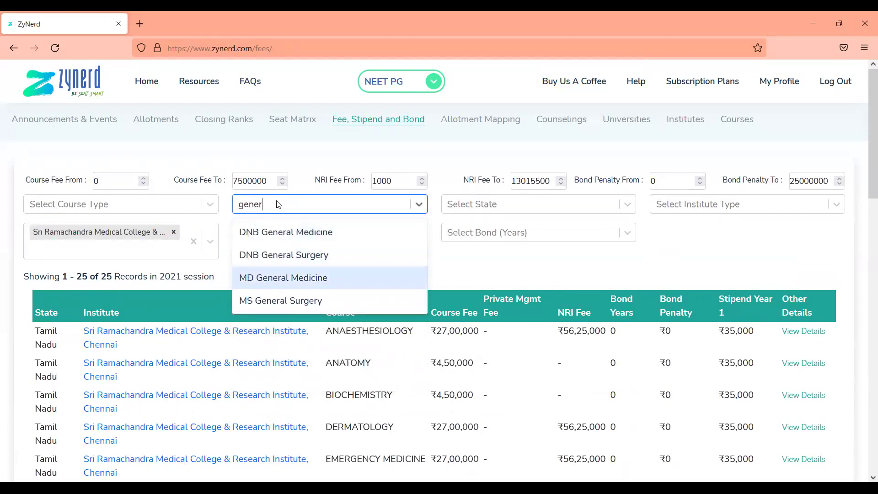
pyautogui.press('Down')
pyautogui.press('Return')
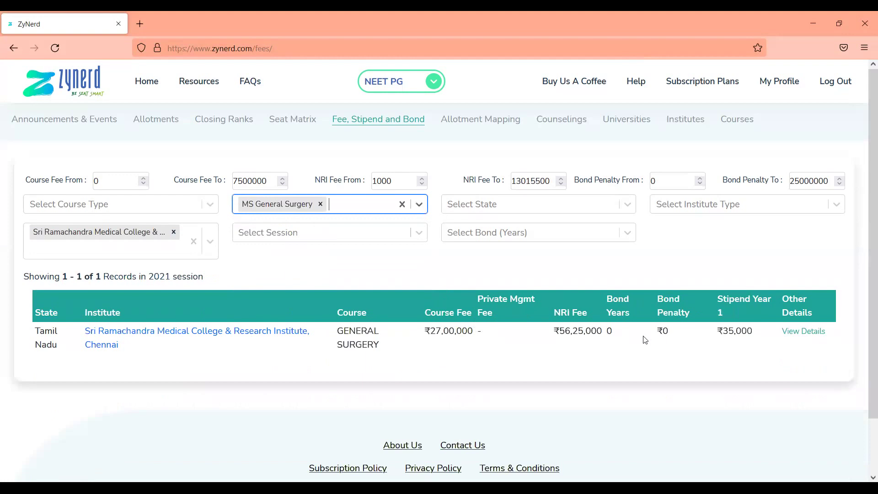
# - Remove the course and institute filters from the fee records
pyautogui.click(325, 204)
pyautogui.click(174, 232)
pyautogui.click(494, 205)
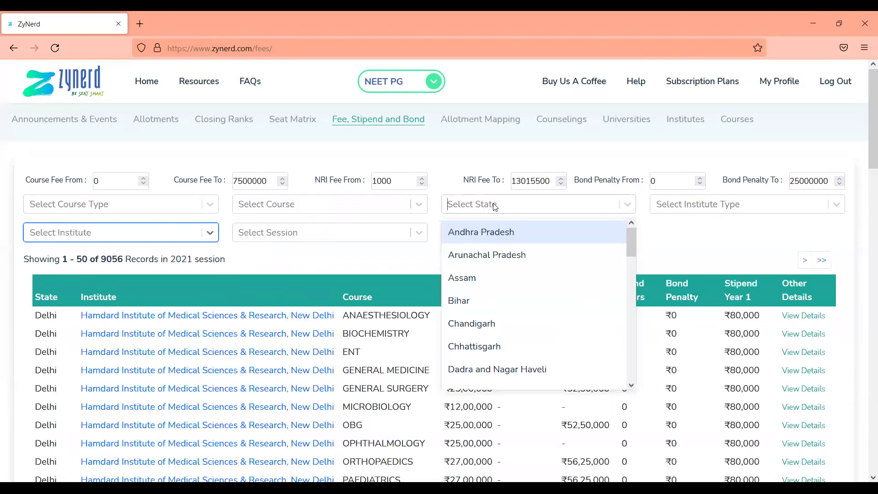
pyautogui.write('ta')
pyautogui.press('BackSpace')
pyautogui.press('BackSpace')
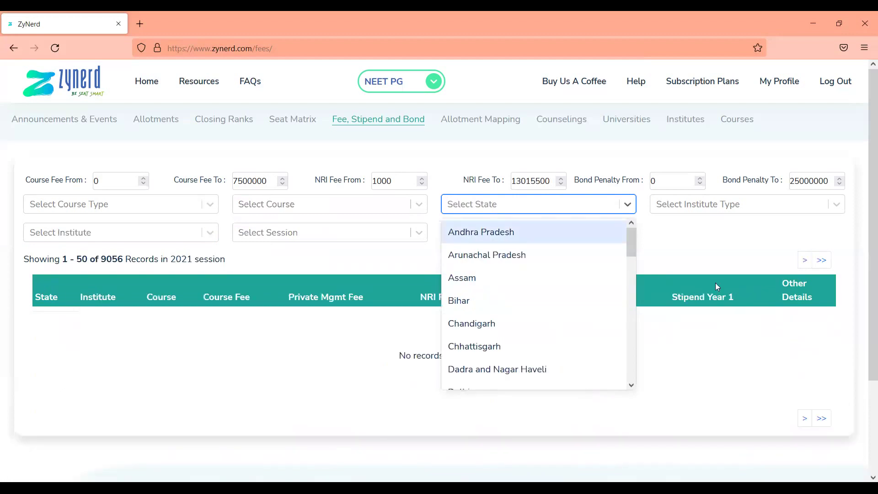
# - Filter the fee records to a bond period of 0 years
pyautogui.click(529, 236)
pyautogui.press('Down')
pyautogui.press('Return')
pyautogui.press('BackSpace')
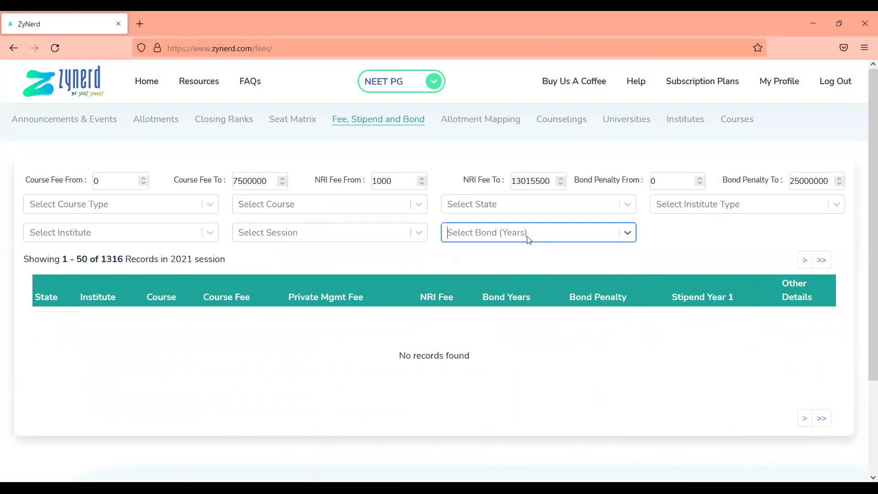
pyautogui.write('0')
pyautogui.press('Return')
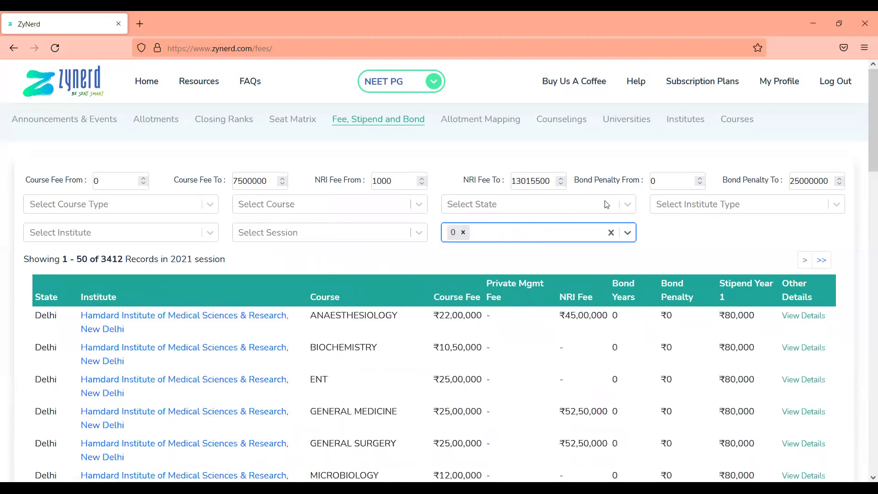
# - Limit the zero-bond fee records to the institute type Government Institute
pyautogui.click(197, 233)
pyautogui.click(196, 242)
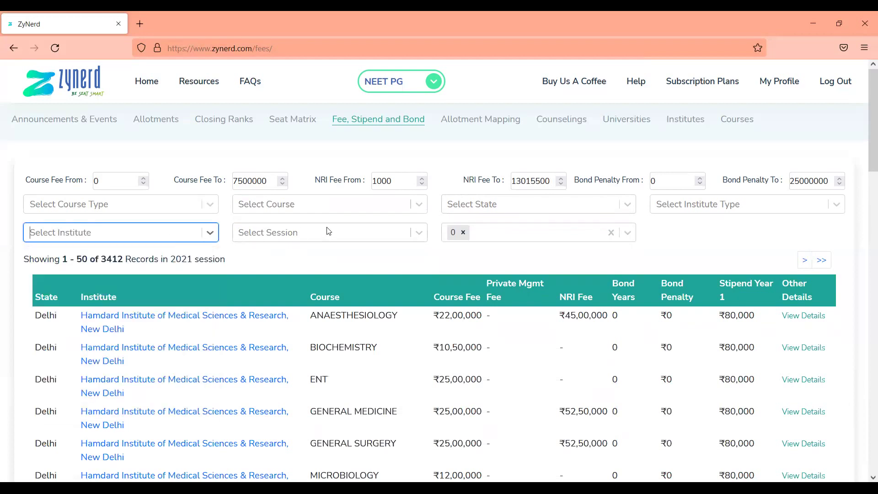
pyautogui.click(698, 214)
pyautogui.press('Down')
pyautogui.press('Return')
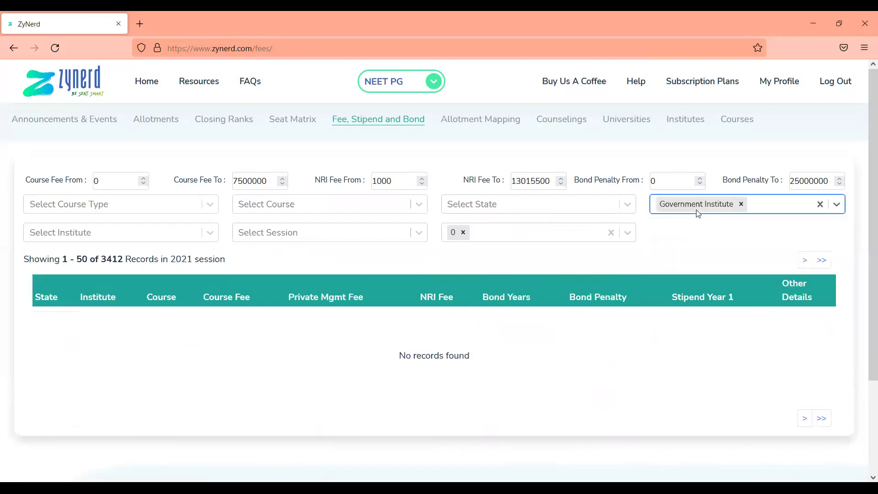
pyautogui.click(520, 258)
# - Browse the filtered records, view the fee, bond and stipend details for Psychiatry at B J Medical College, Ahmedabad, and close them
pyautogui.scroll(-2, 518, 255)
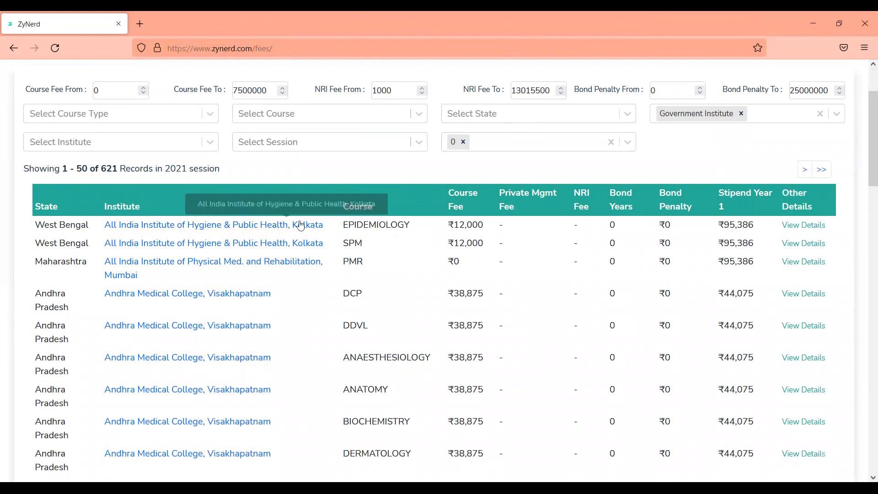
pyautogui.scroll(-2, 398, 175)
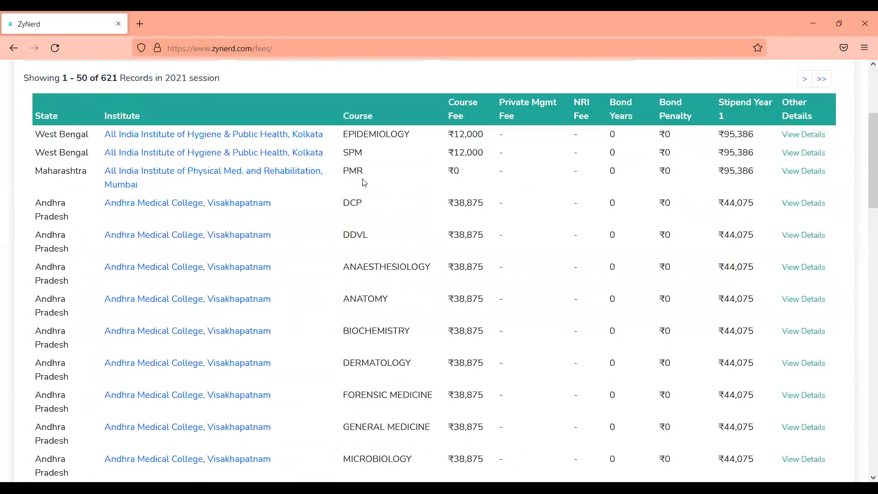
pyautogui.scroll(-18, 364, 183)
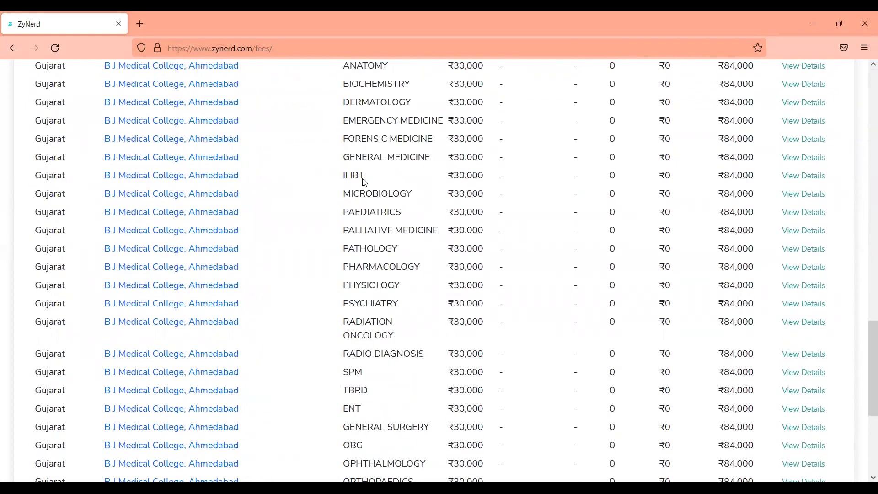
pyautogui.scroll(-1, 364, 183)
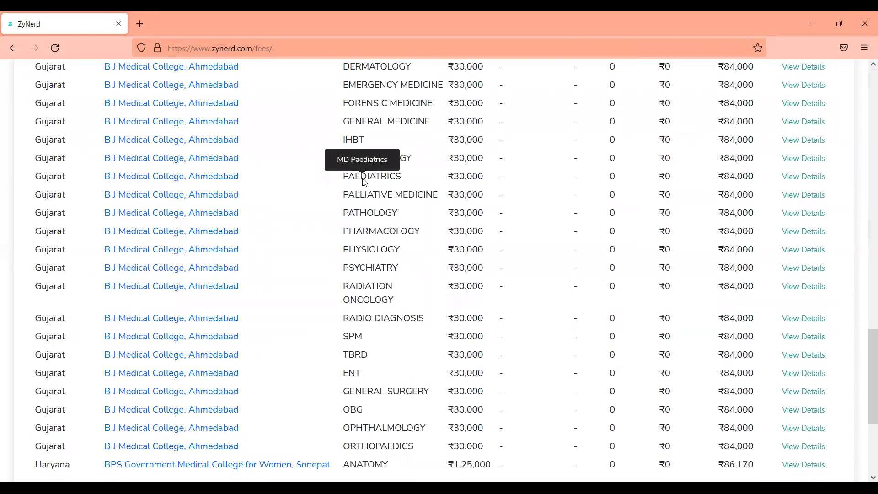
pyautogui.click(817, 274)
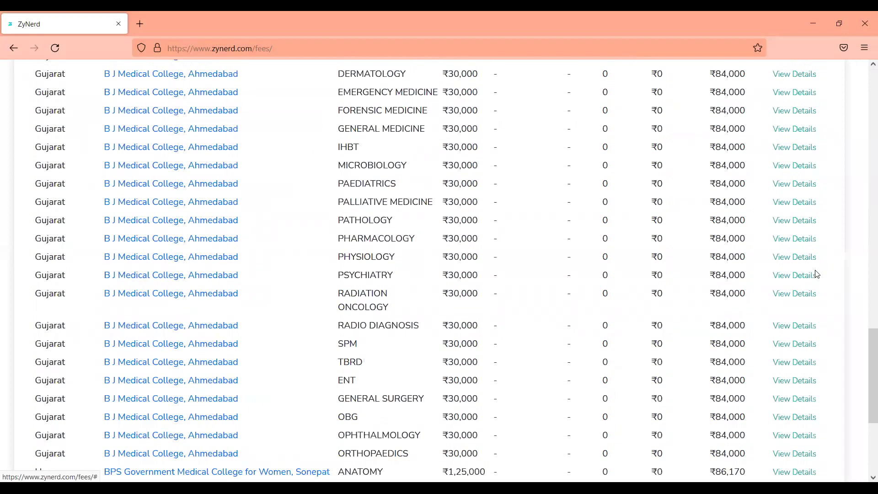
pyautogui.scroll(-1, 482, 272)
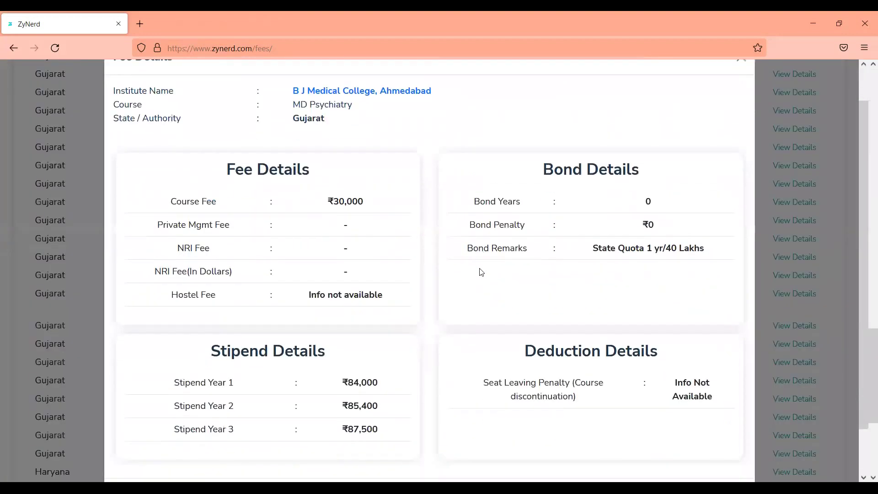
pyautogui.scroll(-1, 482, 272)
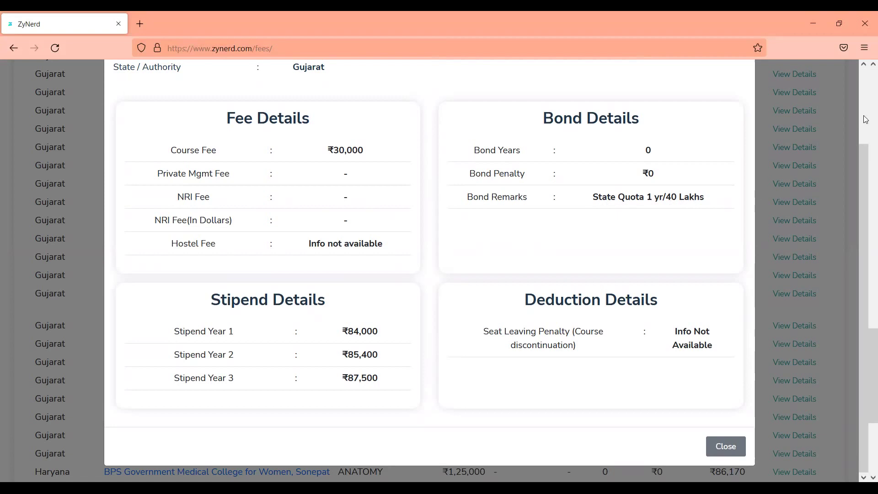
pyautogui.scroll(2, 866, 119)
pyautogui.click(741, 89)
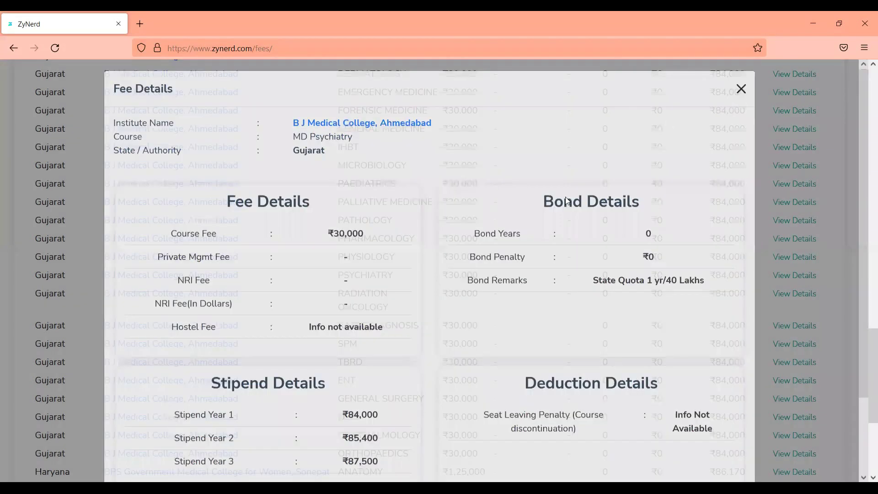
# - View the fee, bond and stipend details for Epidemiology at All India Institute of Hygiene & Public Health, Kolkata, and close them
pyautogui.scroll(15, 516, 230)
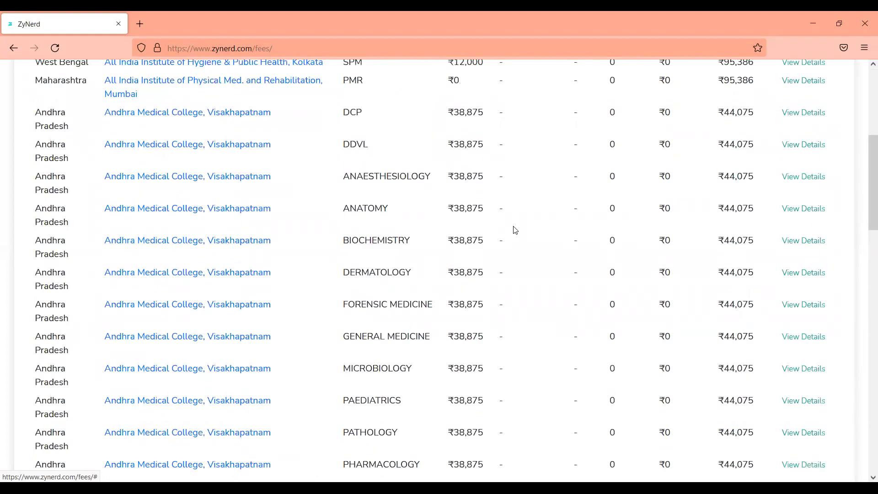
pyautogui.scroll(6, 516, 230)
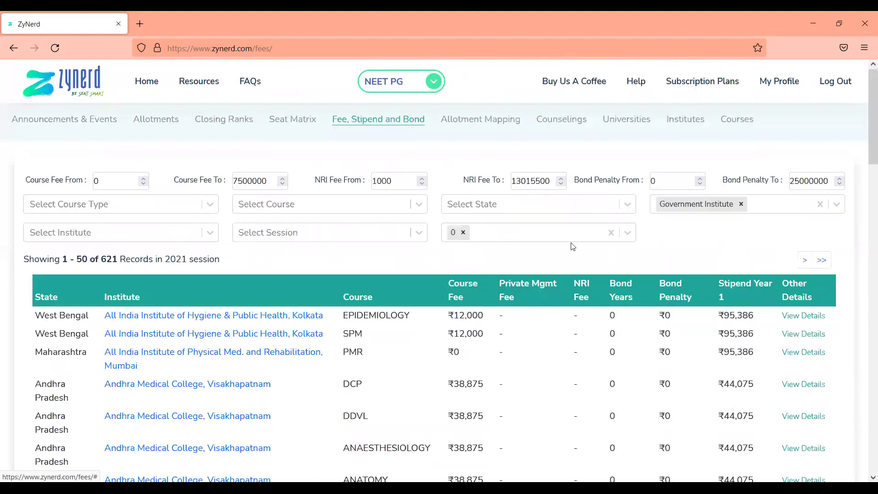
pyautogui.click(806, 321)
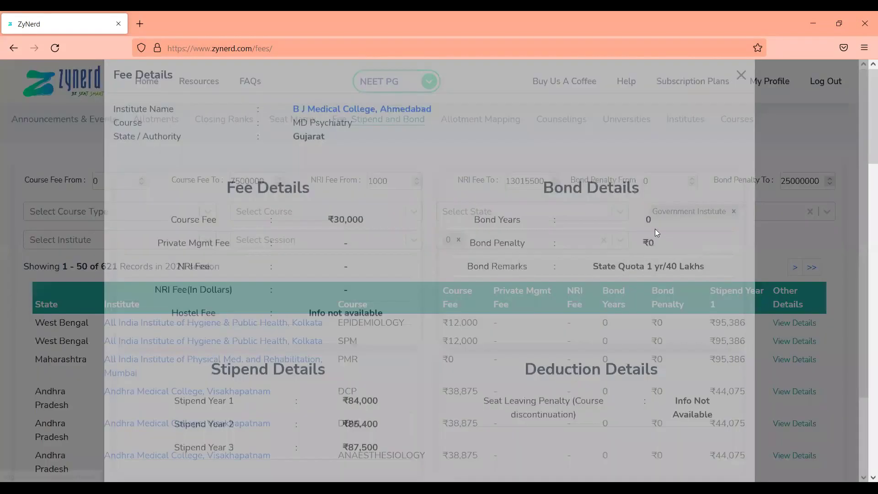
pyautogui.scroll(-3, 610, 250)
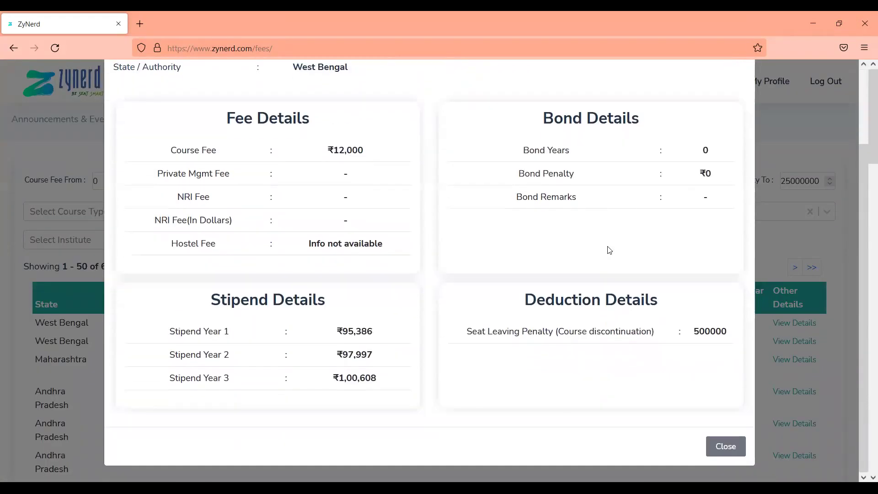
pyautogui.scroll(3, 399, 380)
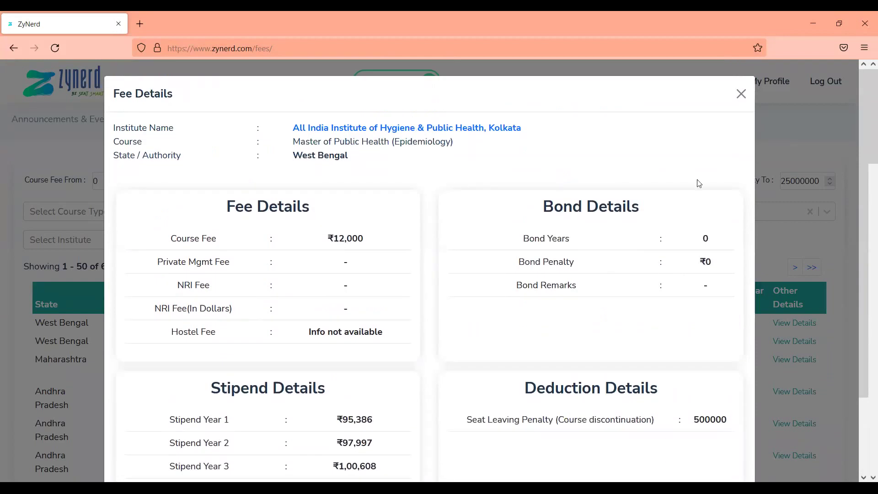
pyautogui.click(742, 94)
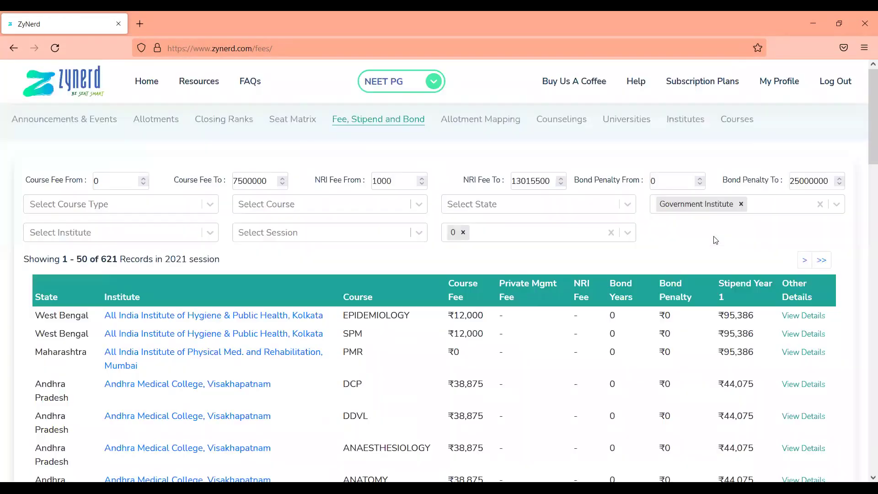
# - Replace the institute type and bond period filters with a course filter for Diploma in Anaesthesia-NBE
pyautogui.click(741, 205)
pyautogui.click(463, 232)
pyautogui.click(348, 213)
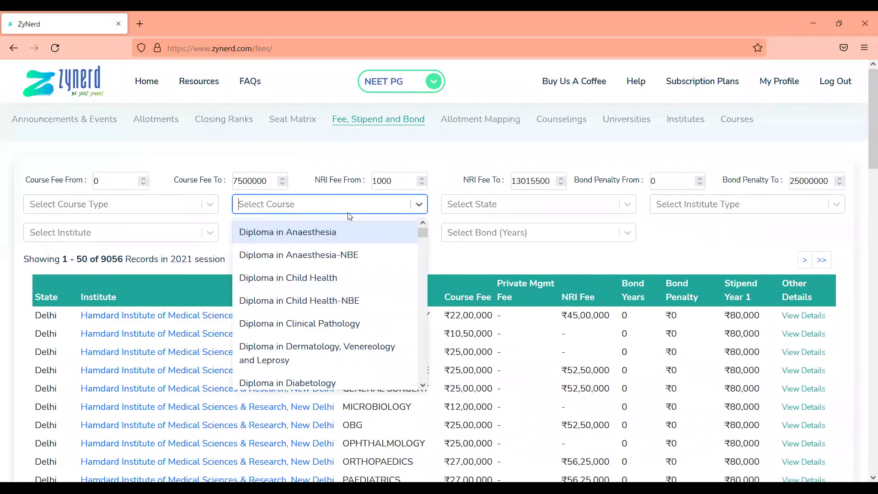
pyautogui.click(348, 254)
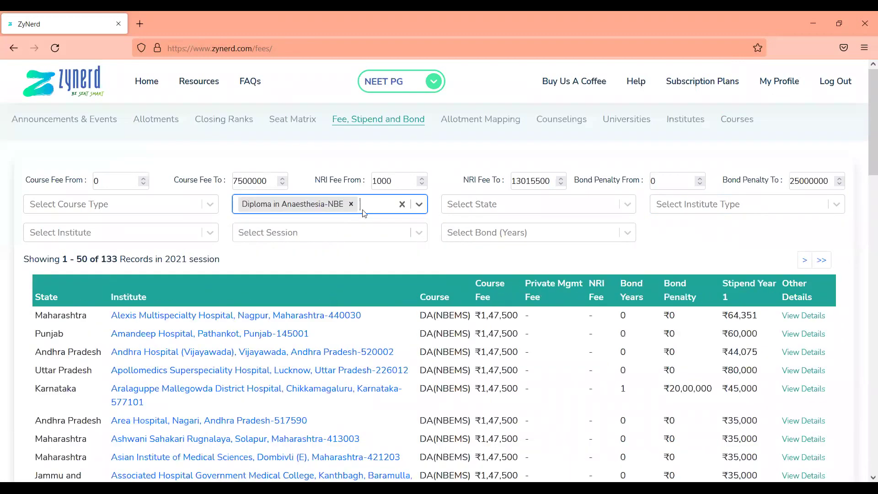
# - Limit the Diploma in Anaesthesia-NBE fee records to the state Tamil Nadu
pyautogui.click(500, 205)
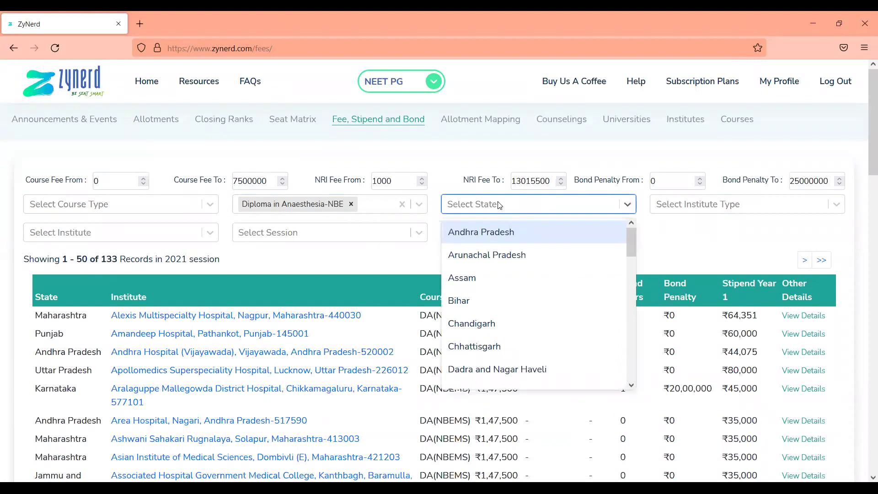
pyautogui.write('ta')
pyautogui.press('Down')
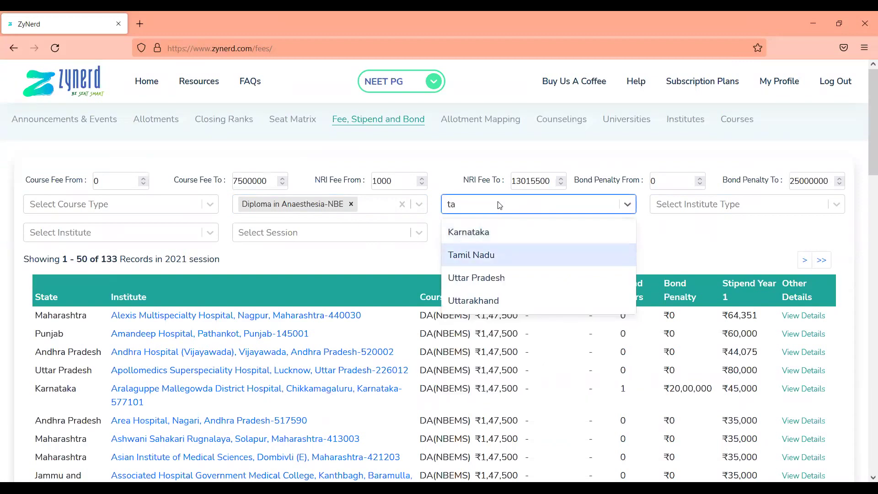
pyautogui.press('Return')
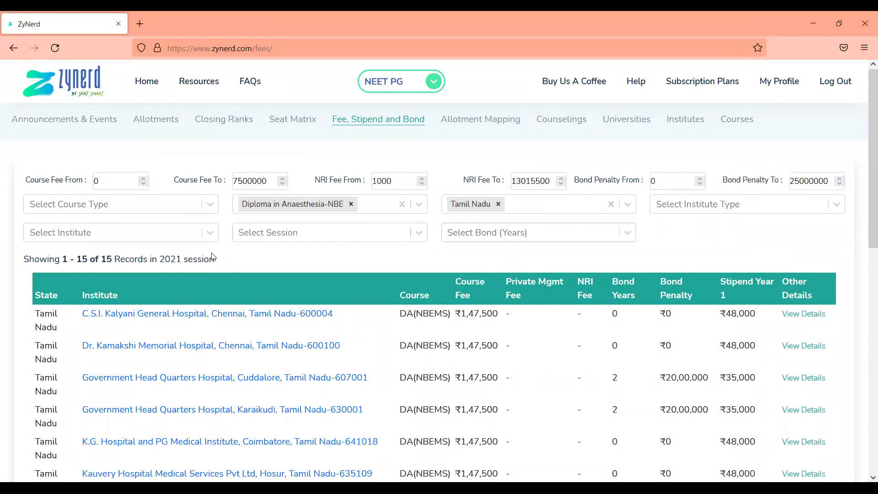
# - Try to limit the Tamil Nadu diploma records to the institute type Government Institute
pyautogui.click(186, 233)
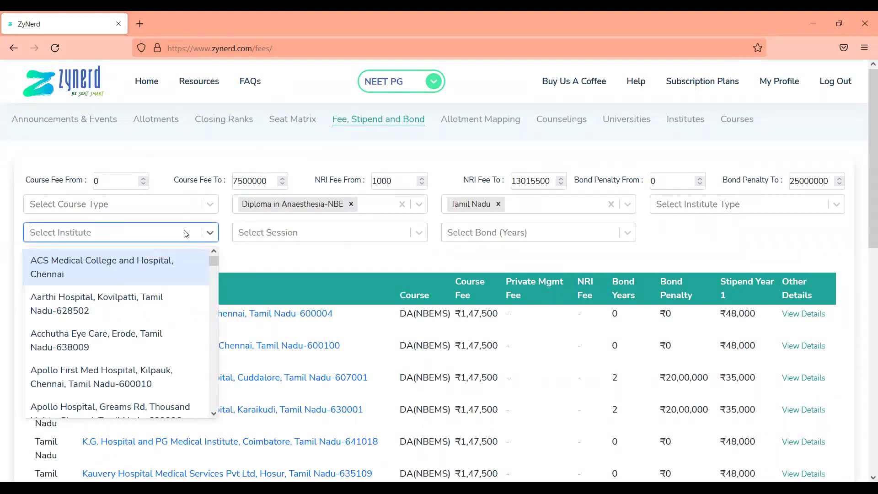
pyautogui.click(692, 207)
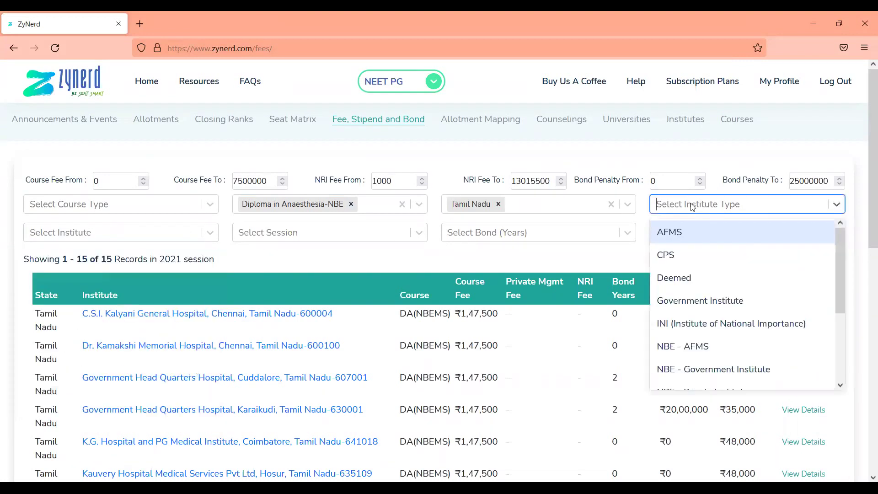
pyautogui.click(683, 303)
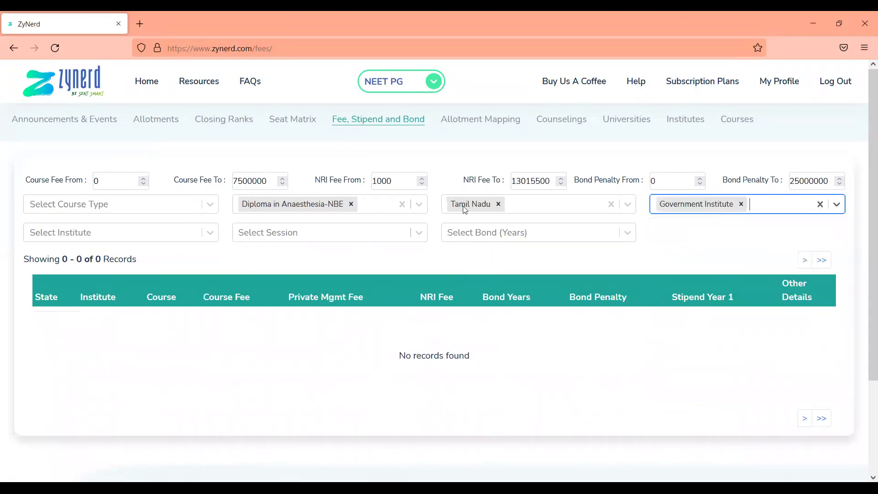
# - Remove the course filter and change the institute type filter to NBE - Government Institute
pyautogui.click(402, 204)
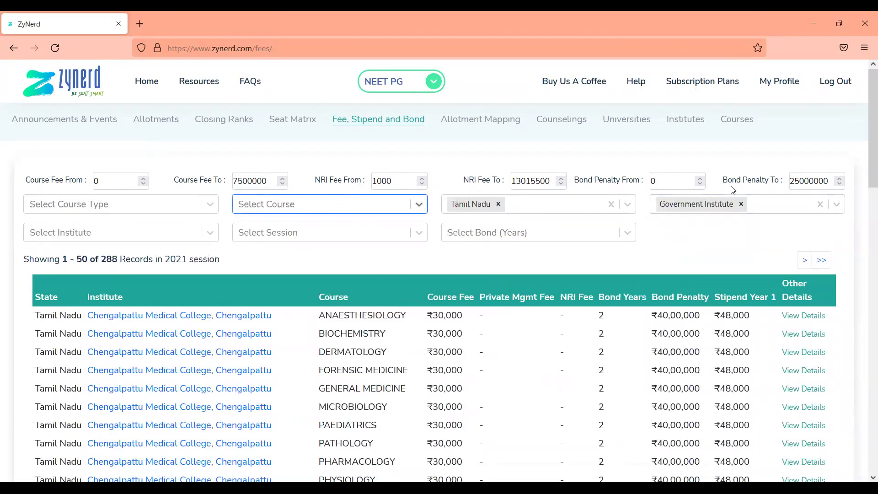
pyautogui.click(741, 204)
pyautogui.press('Down')
pyautogui.press('Down')
pyautogui.press('Down')
pyautogui.press('Down')
pyautogui.press('Down')
pyautogui.press('Down')
pyautogui.press('Down')
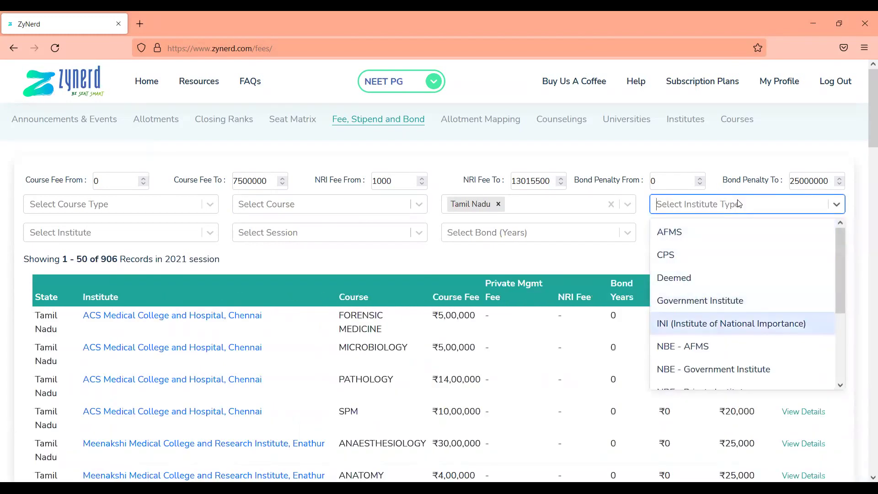
pyautogui.press('Return')
pyautogui.click(710, 250)
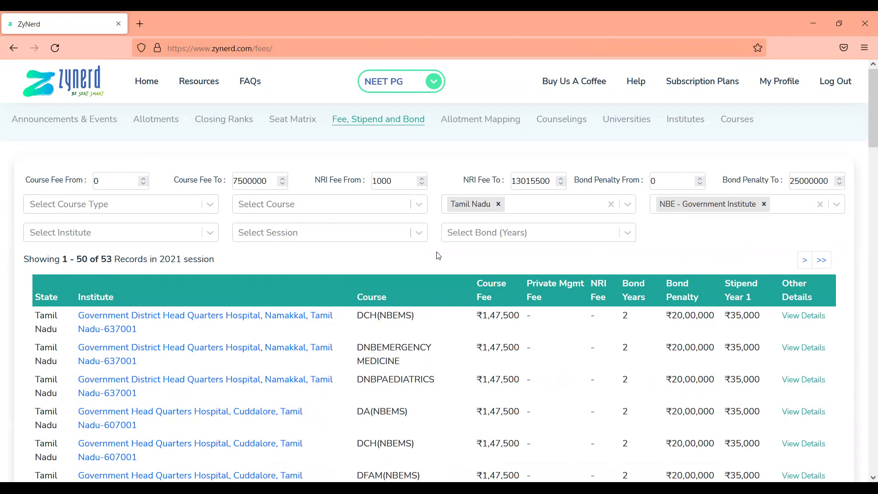
# - View the fee, bond and stipend details for DCH(NBEMS) at Government District Head Quarters Hospital, Namakkal, and close them
pyautogui.click(809, 315)
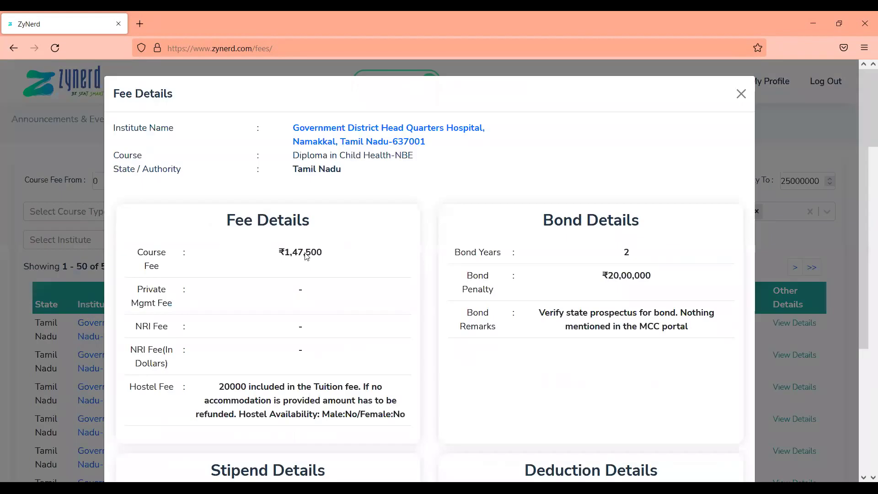
pyautogui.scroll(-3, 307, 257)
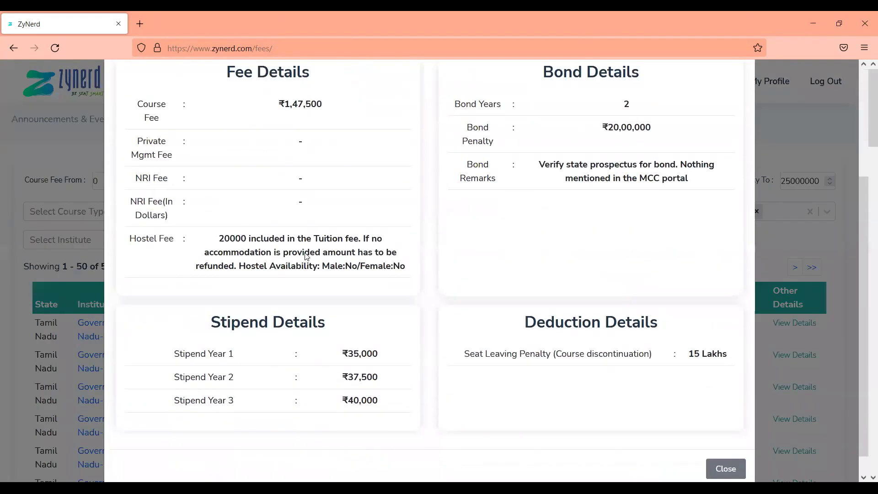
pyautogui.scroll(1, 307, 257)
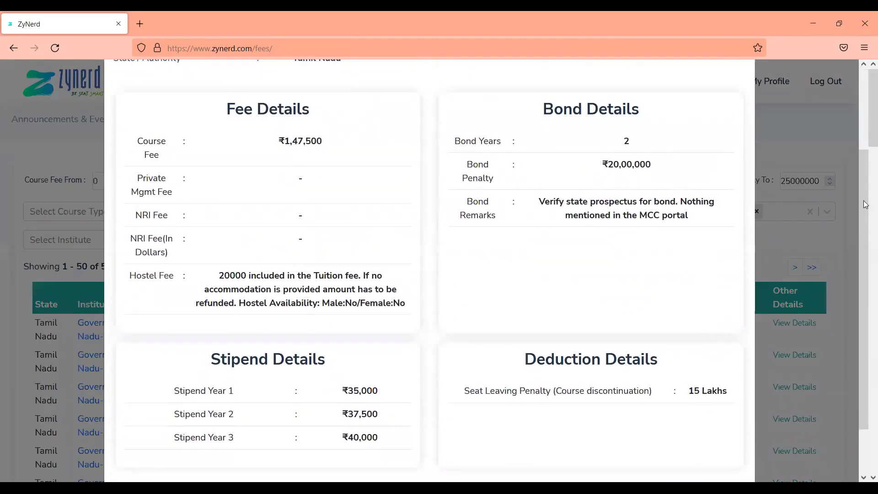
pyautogui.moveTo(861, 200); pyautogui.dragTo(810, 293)
pyautogui.click(718, 449)
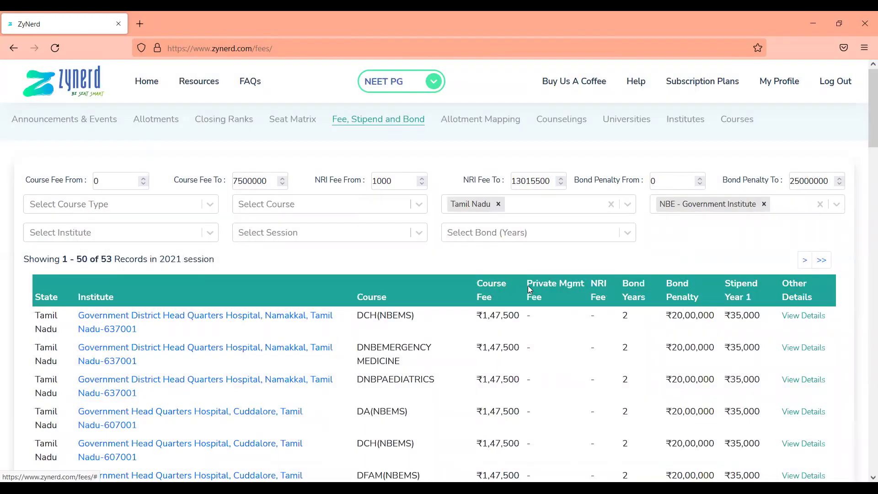
# - Open the allotment mapping for All India Counseling - PG Medical Round 2 and filter it to Not Admitted
pyautogui.click(495, 119)
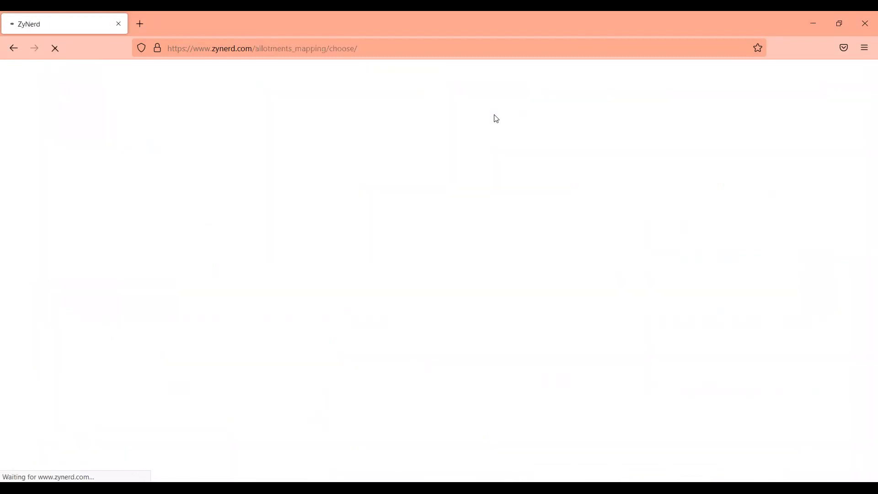
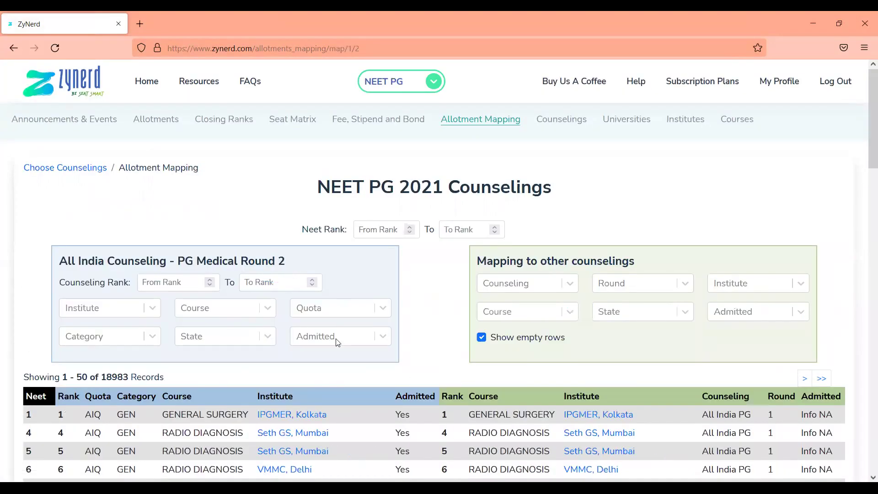
pyautogui.click(337, 339)
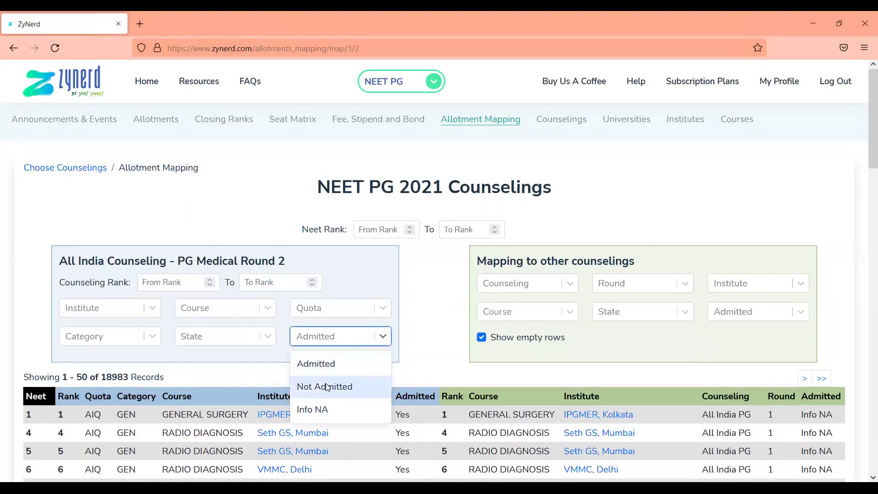
pyautogui.click(328, 386)
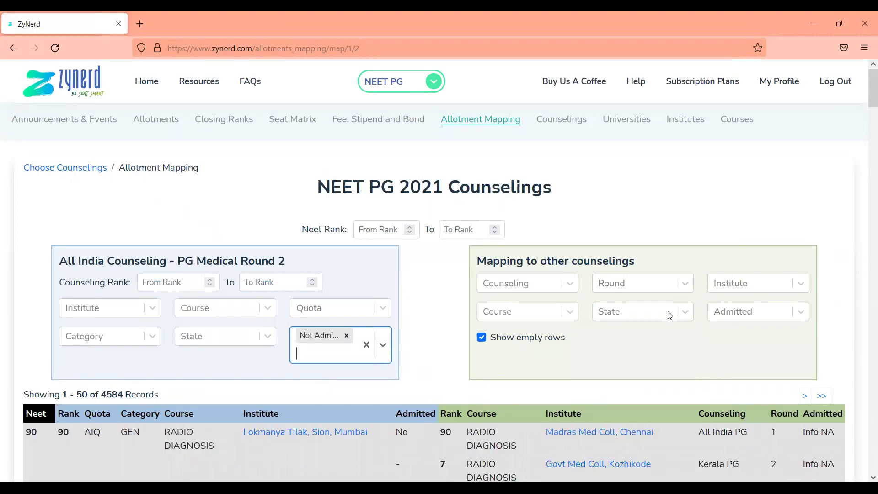
# - Limit the mapping to other counselings to round 2 and hide the empty rows
pyautogui.click(620, 291)
pyautogui.click(610, 350)
pyautogui.click(487, 364)
pyautogui.click(482, 337)
pyautogui.scroll(-10, 459, 352)
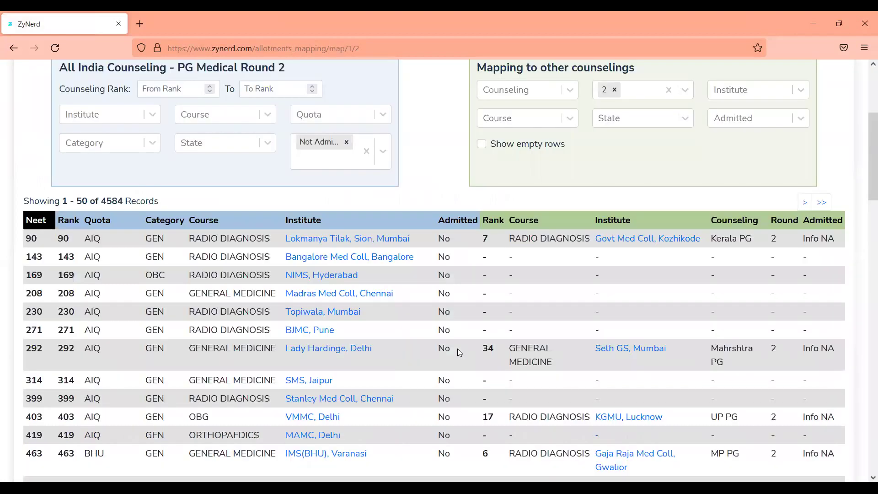
pyautogui.scroll(7, 457, 349)
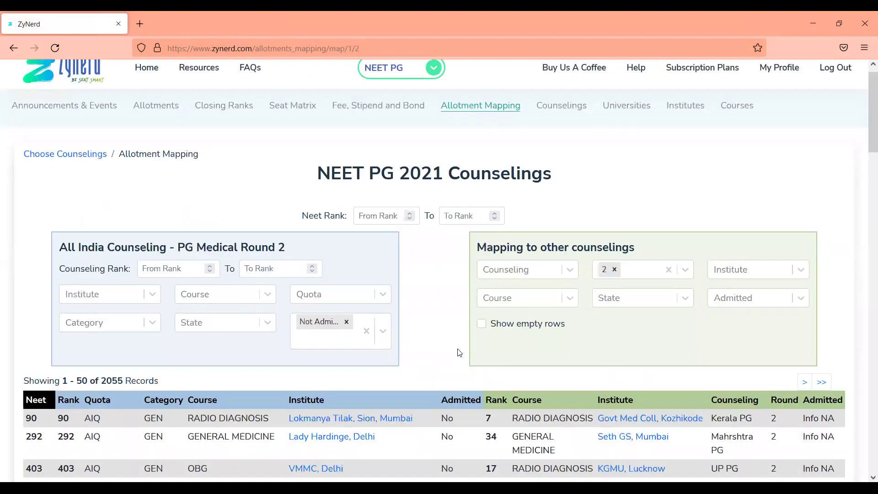
pyautogui.scroll(-6, 457, 348)
pyautogui.scroll(7, 458, 348)
# - Restrict the All India counseling rank range to 1 to 1500
pyautogui.click(172, 268)
pyautogui.write('1')
pyautogui.press('Tab')
pyautogui.write('155')
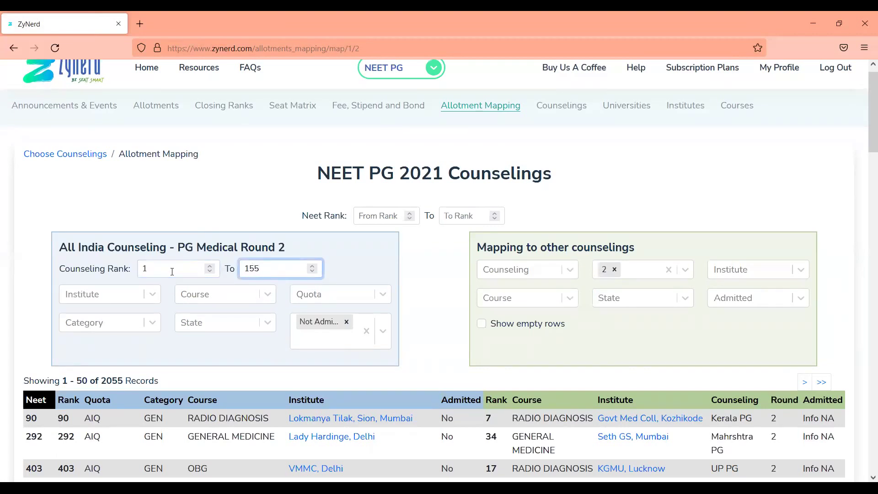
pyautogui.press('BackSpace')
pyautogui.write('00')
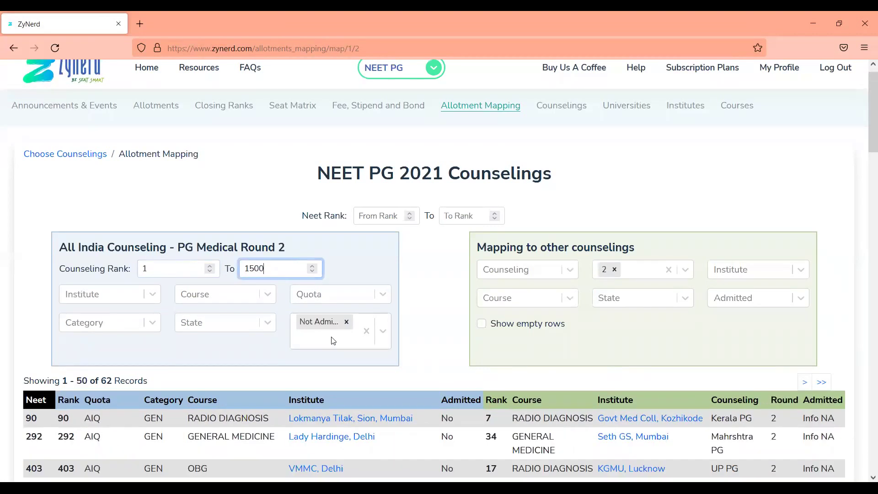
pyautogui.click(402, 342)
# - Show the empty rows in the mapping table for comparison, and hide them again
pyautogui.scroll(-1, 403, 343)
pyautogui.scroll(-2, 402, 343)
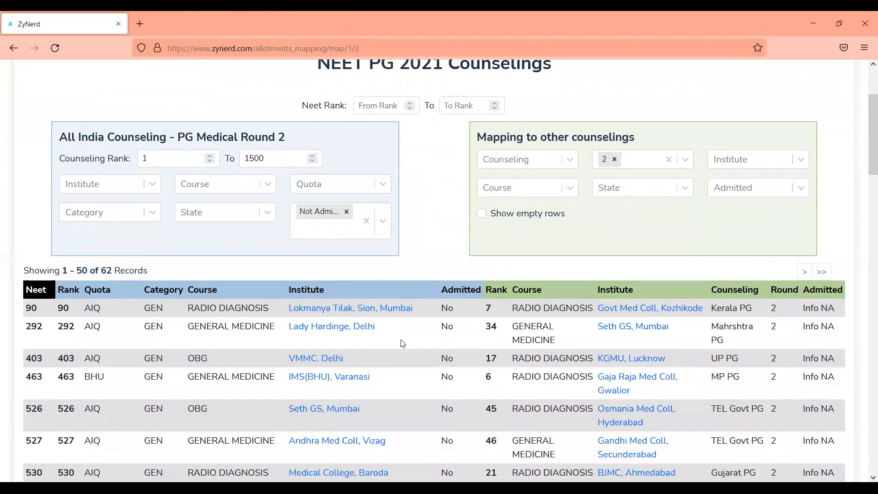
pyautogui.click(482, 172)
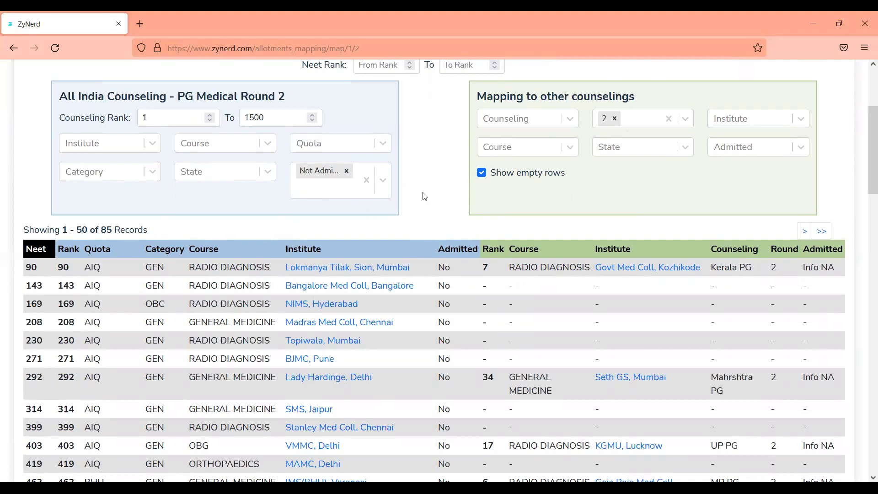
pyautogui.click(484, 176)
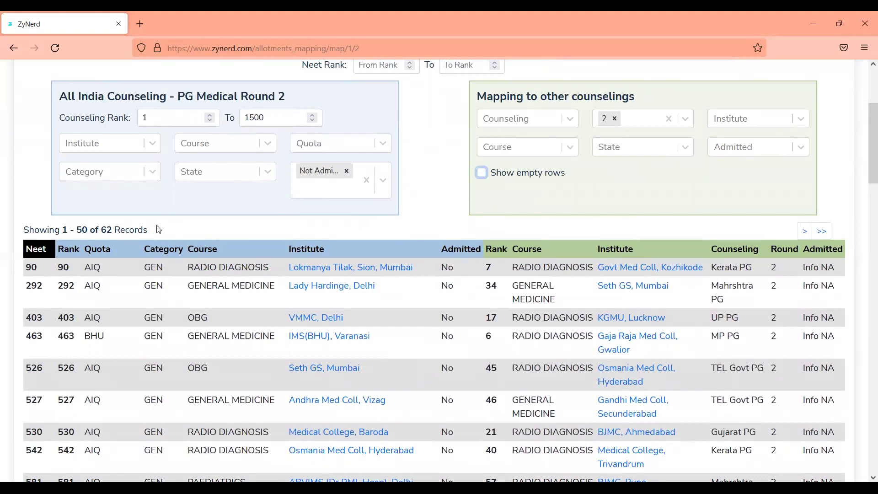
pyautogui.click(541, 234)
# - Browse the mapped round 2 allotments of the not-admitted candidates through to the last page of records
pyautogui.scroll(-6, 542, 234)
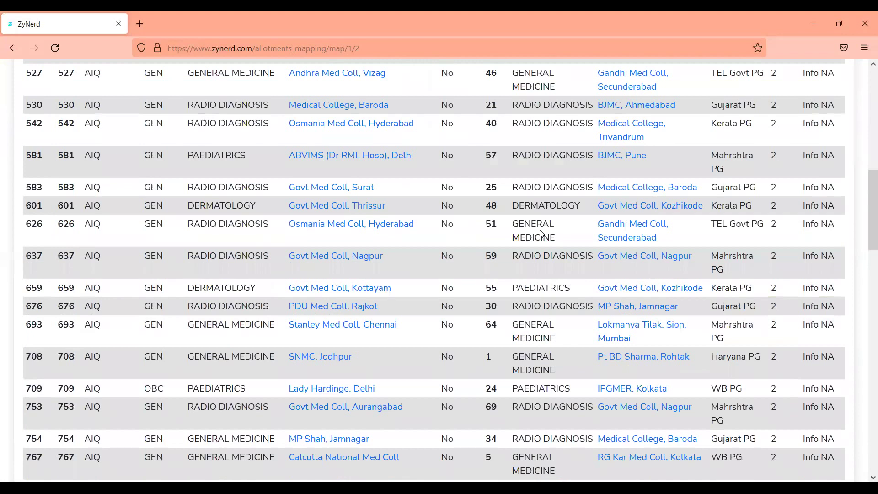
pyautogui.scroll(-15, 542, 233)
pyautogui.scroll(-4, 542, 233)
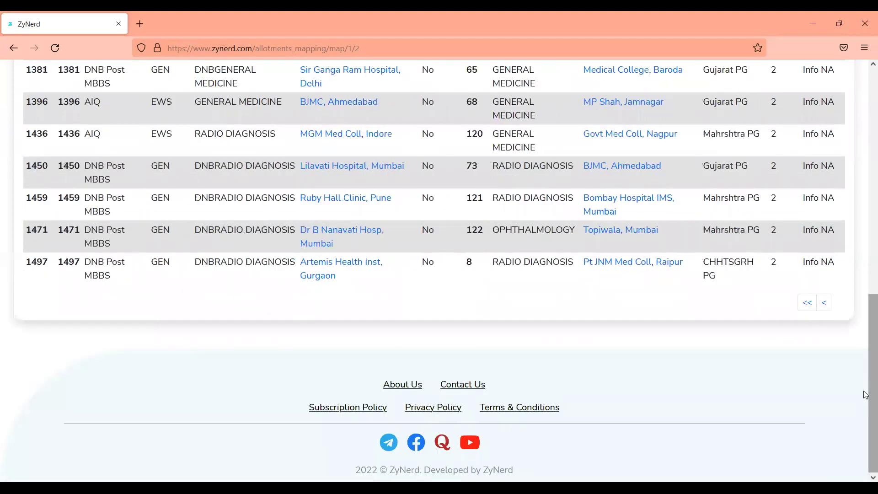
pyautogui.moveTo(865, 328); pyautogui.dragTo(865, 232)
pyautogui.scroll(4, 866, 222)
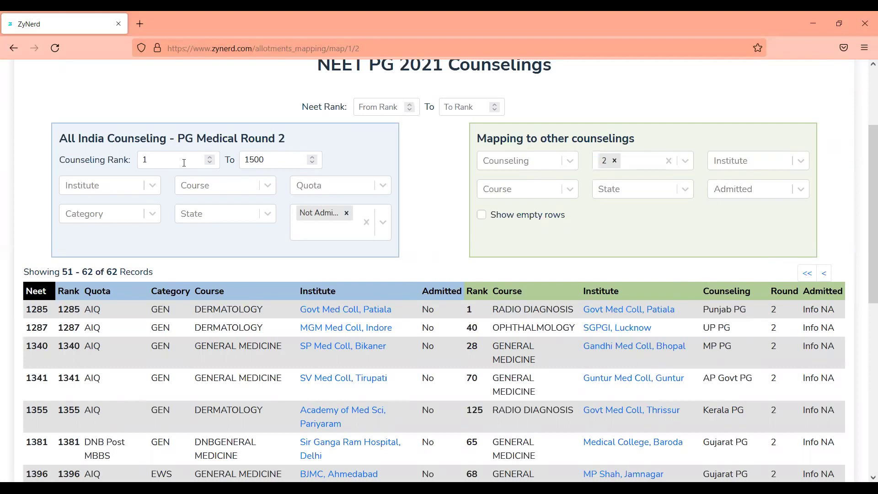
pyautogui.scroll(3, 411, 204)
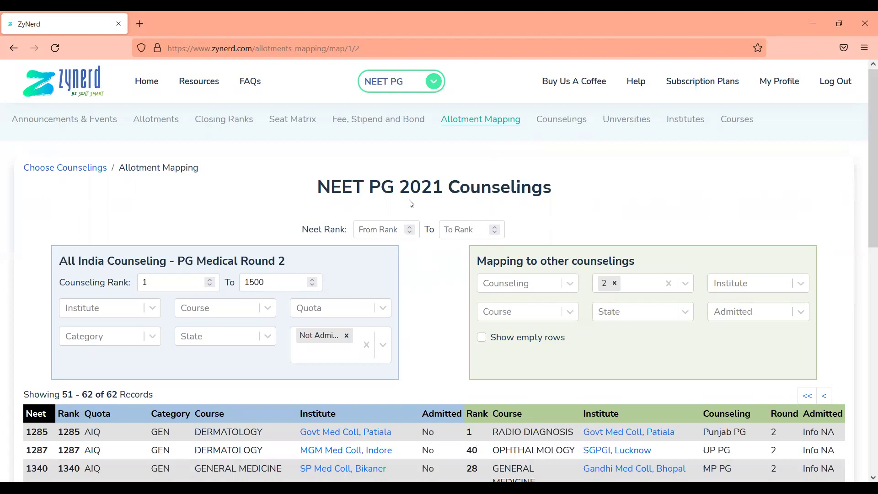
# - Open the seat matrix for All India Counseling - PG Medical
pyautogui.click(294, 121)
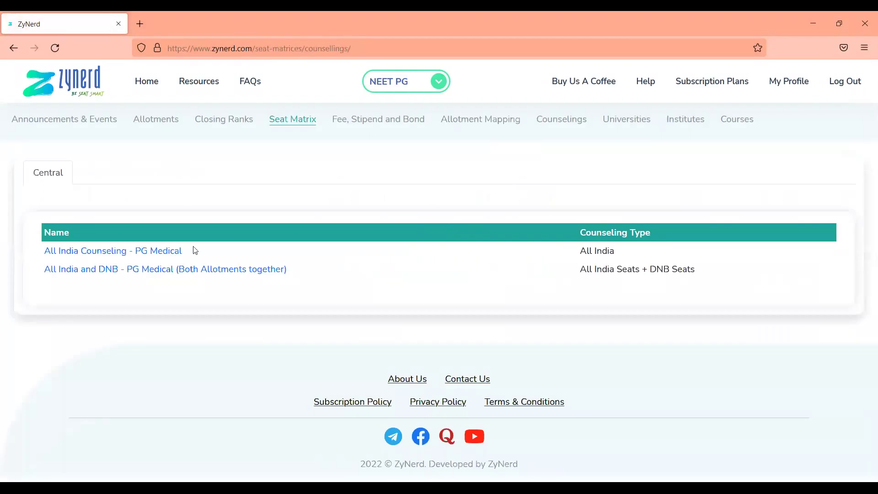
pyautogui.click(167, 252)
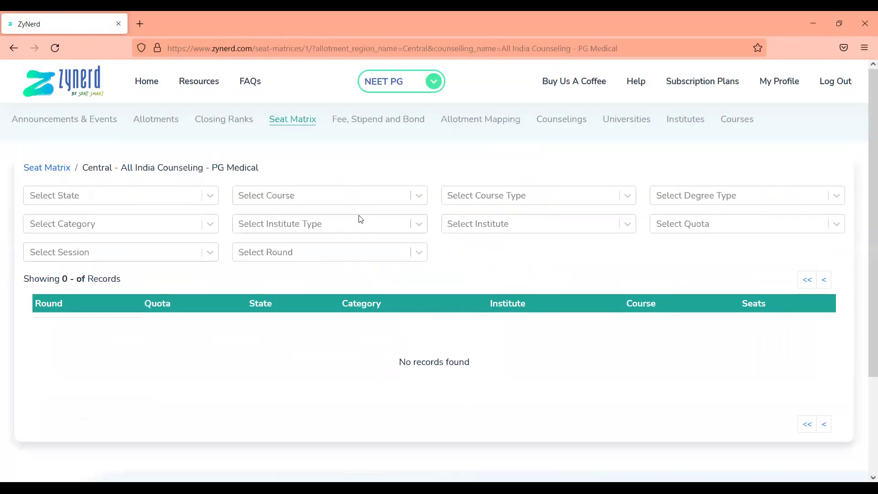